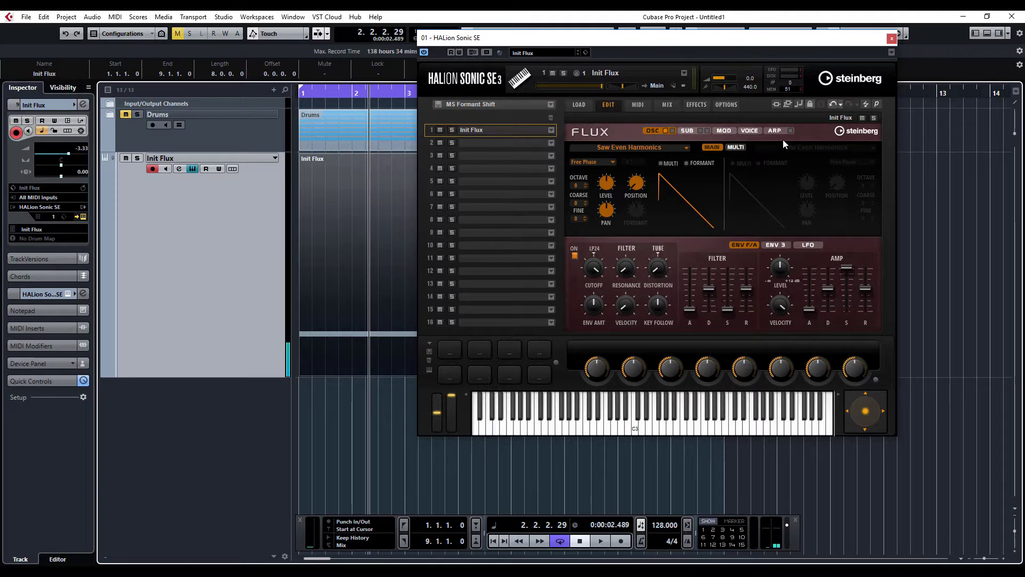
# - Show the Flux arpeggiator settings and switch the arpeggiator on
pyautogui.click(773, 131)
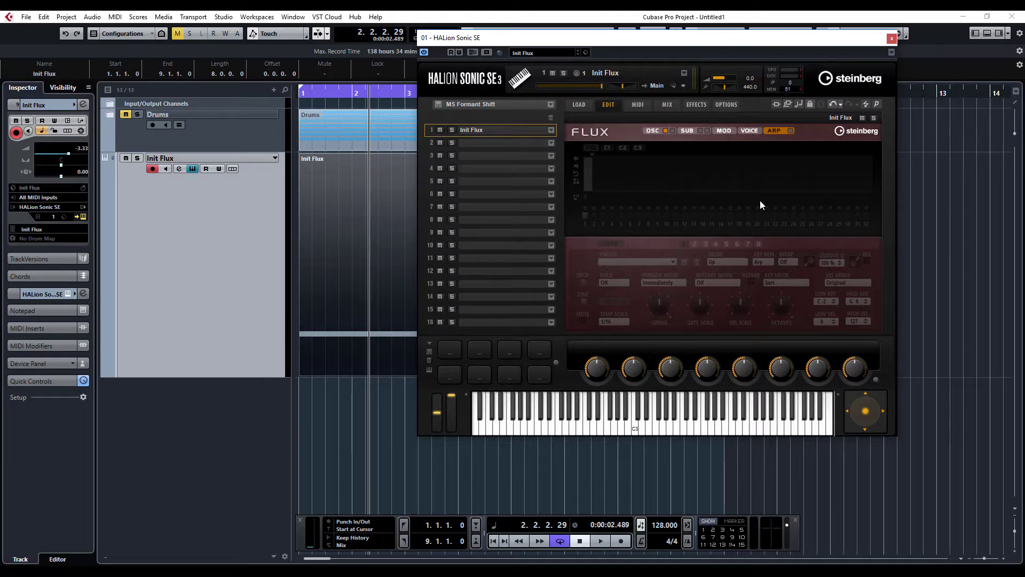
pyautogui.rightClick(792, 130)
pyautogui.click(788, 131)
pyautogui.click(790, 131)
# - Load the Awkward arpeggiator phrase from the preset subfolder of the Retrologue phrase category and start playback
pyautogui.click(633, 266)
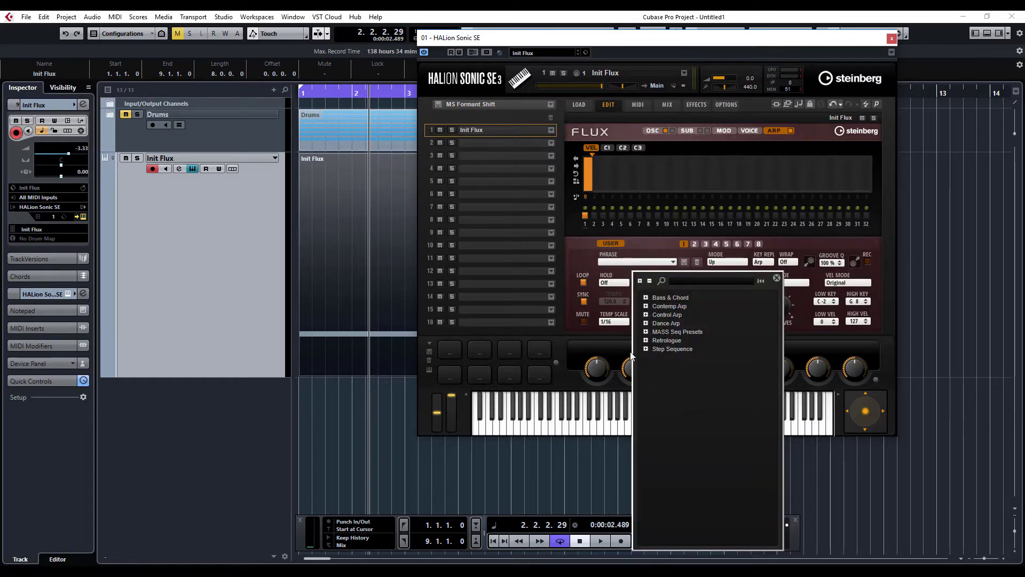
pyautogui.click(646, 333)
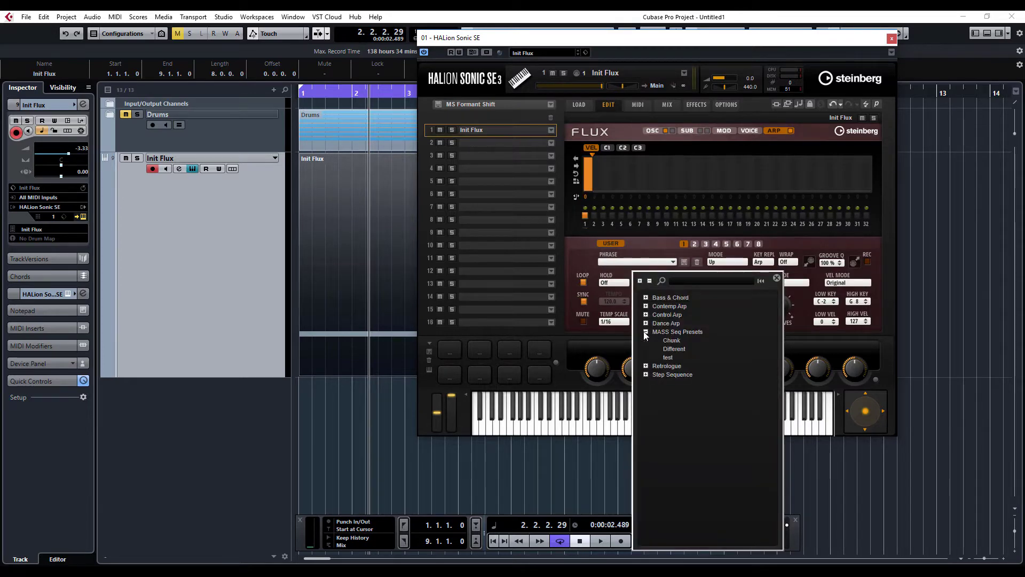
pyautogui.click(646, 332)
pyautogui.click(645, 340)
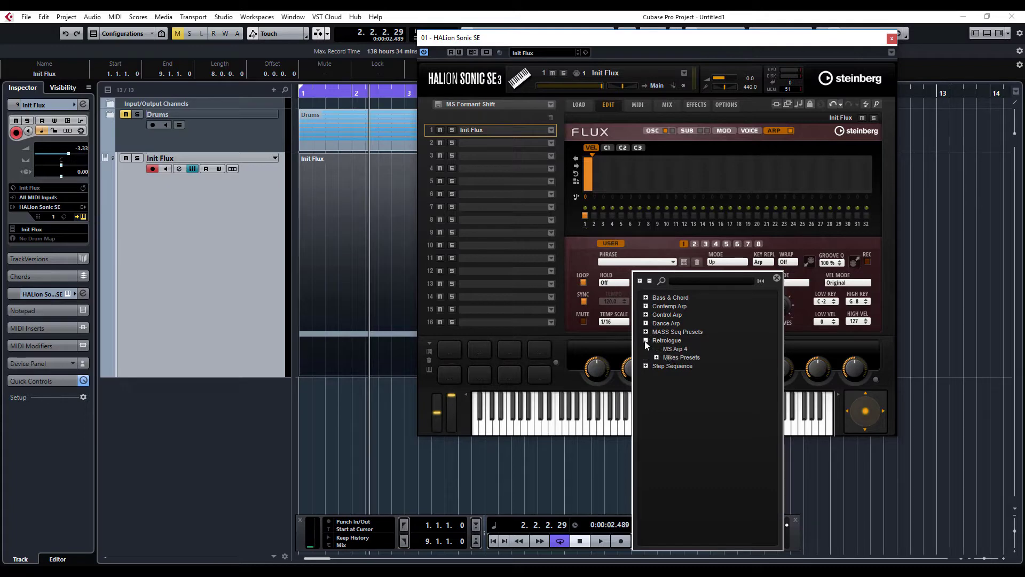
pyautogui.click(657, 357)
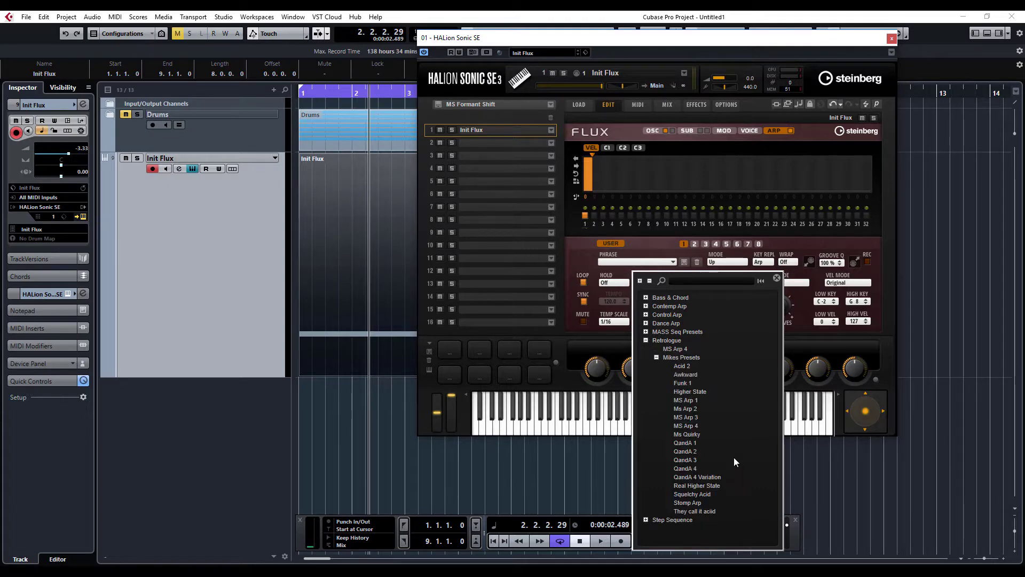
pyautogui.click(692, 375)
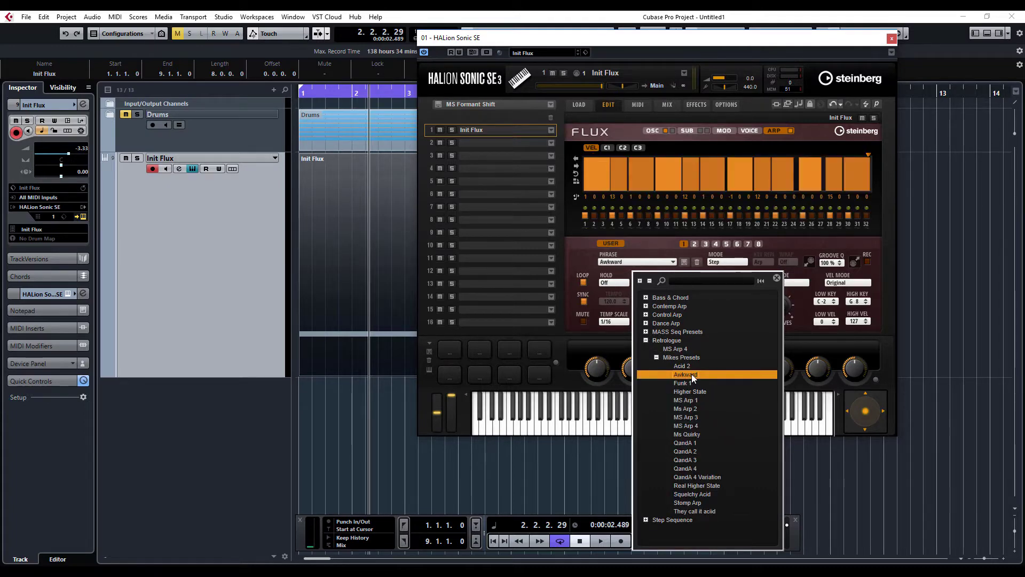
pyautogui.press('space')
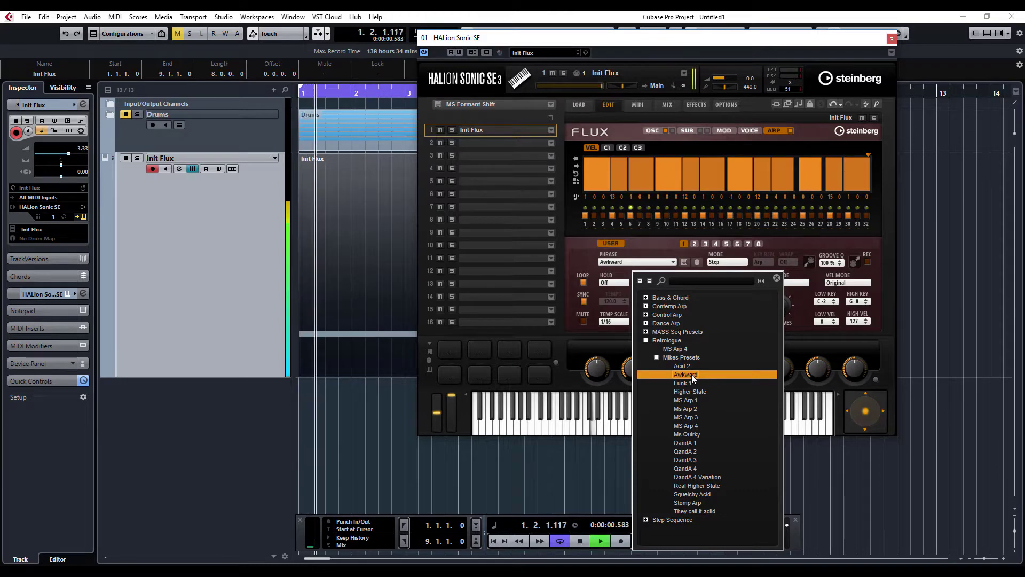
# - Audition the MS Arp 1, MS Arp 3 and Squelchy Acid phrases, and load They call it acid as the arpeggiator phrase
pyautogui.click(692, 400)
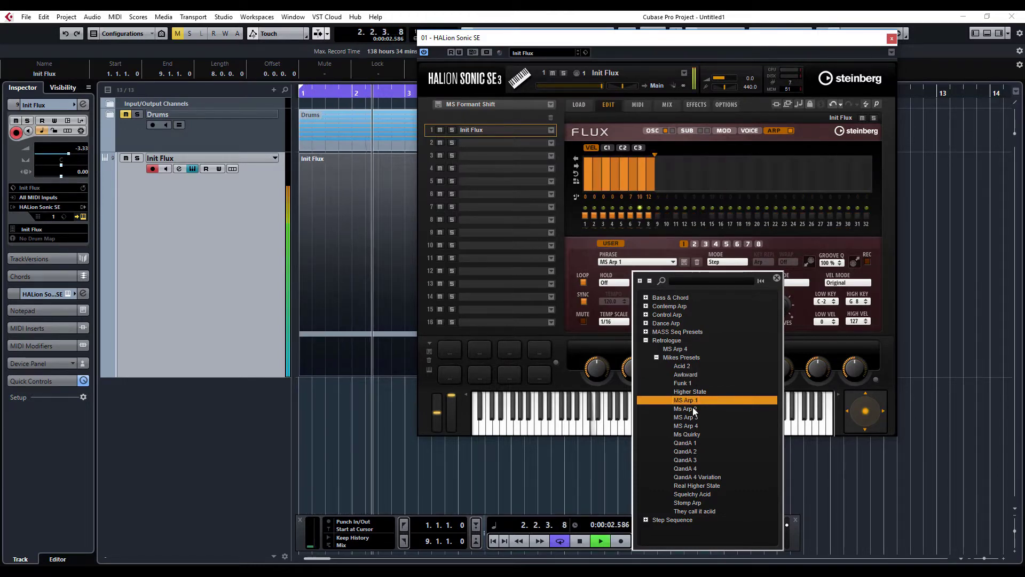
pyautogui.click(688, 418)
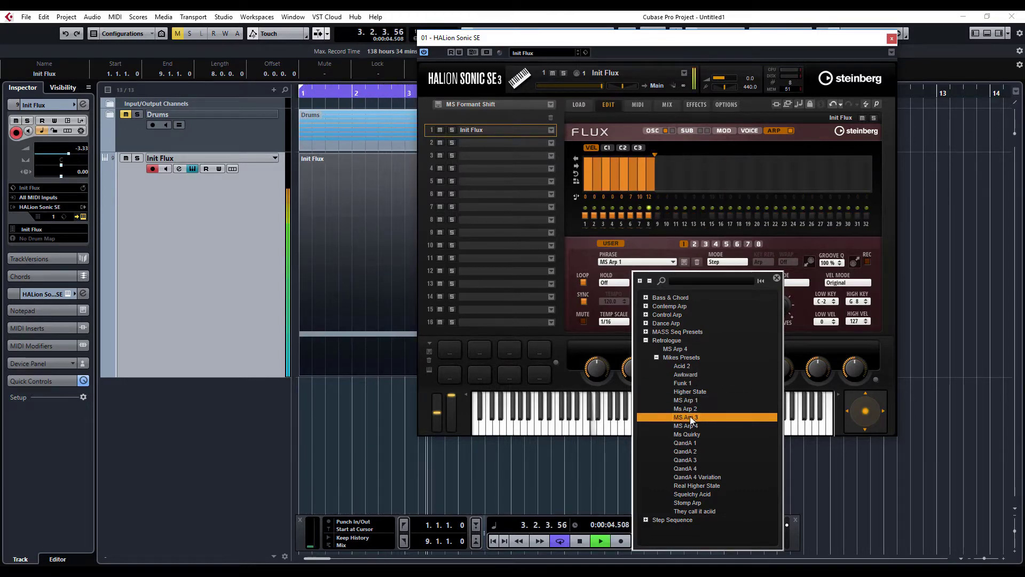
pyautogui.click(697, 494)
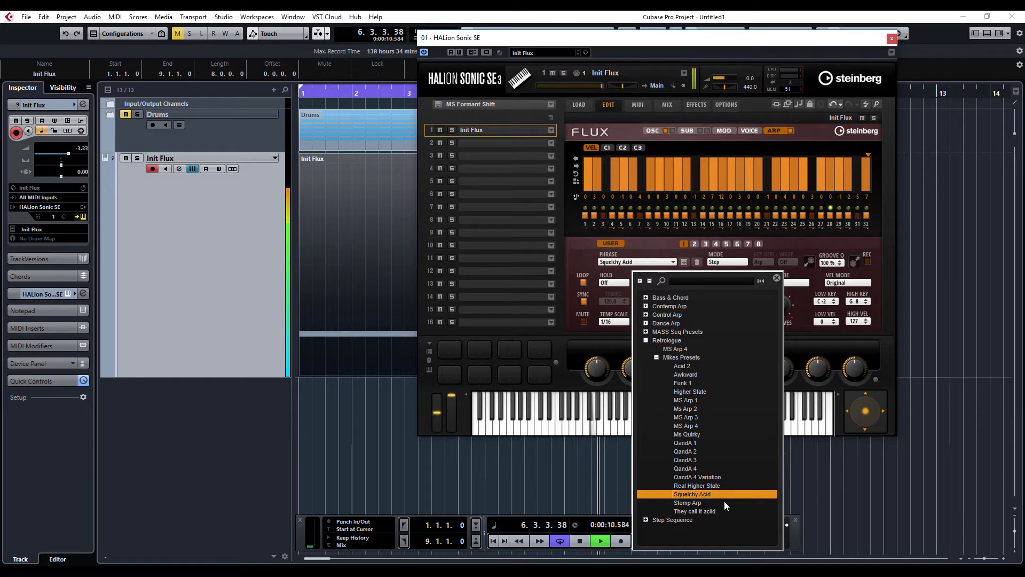
pyautogui.click(697, 511)
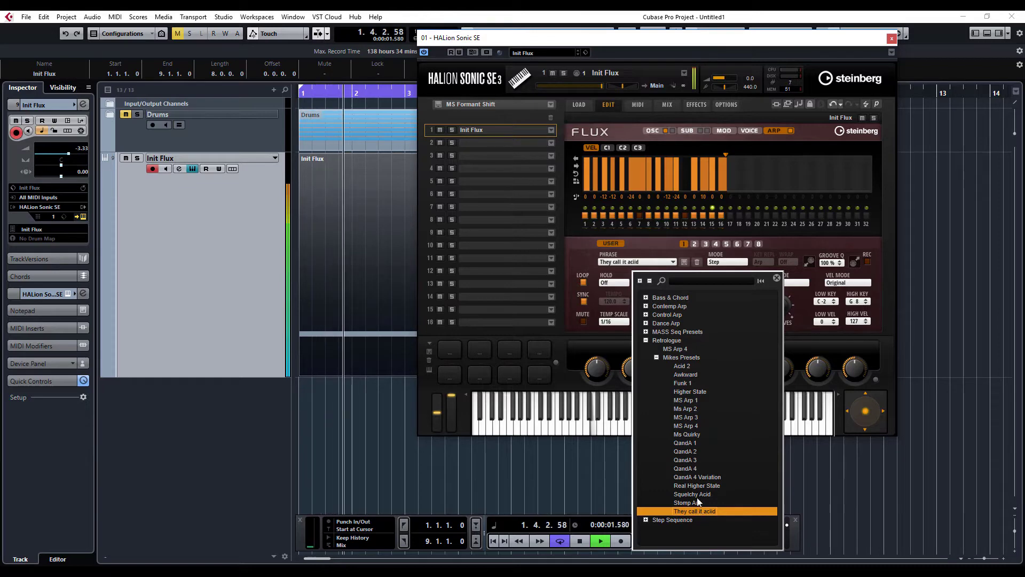
pyautogui.click(892, 474)
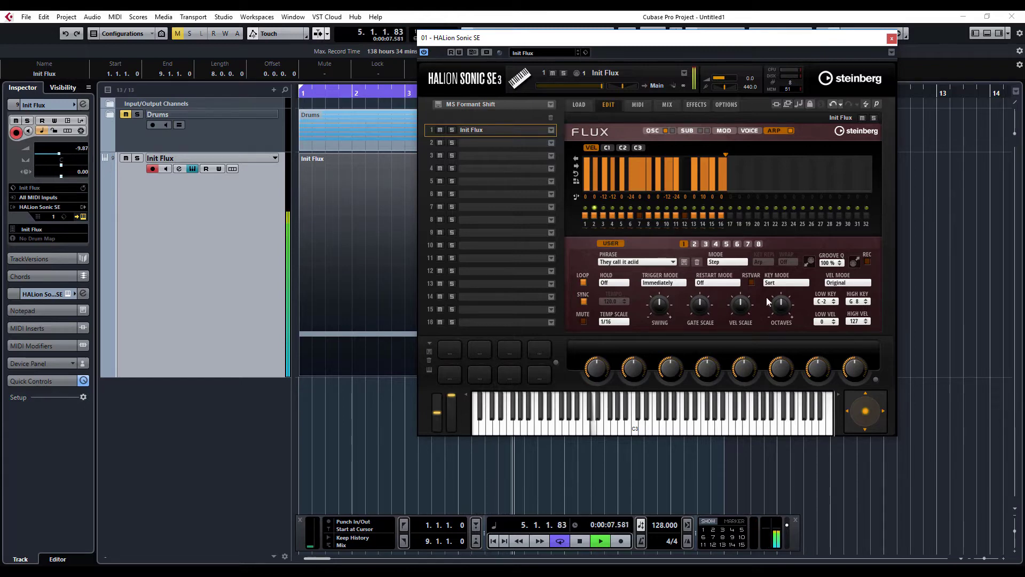
# - Lower the arpeggiator gate scale slightly, and shape the amp envelope with minimum sustain, a moderate decay and release around -26.6
pyautogui.moveTo(699, 307); pyautogui.dragTo(704, 263)
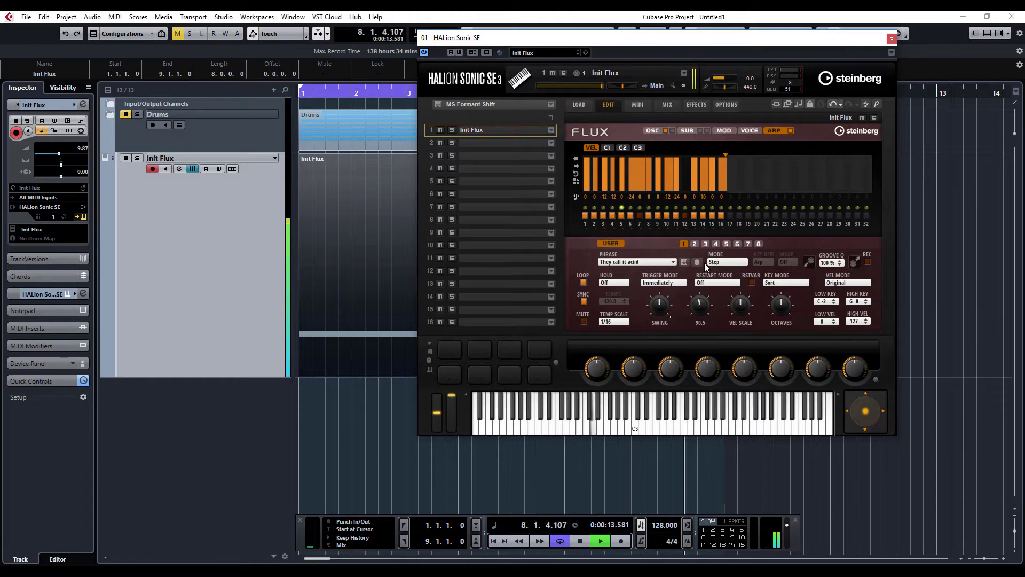
pyautogui.click(653, 131)
pyautogui.moveTo(847, 267); pyautogui.dragTo(863, 347)
pyautogui.moveTo(831, 295); pyautogui.dragTo(830, 316)
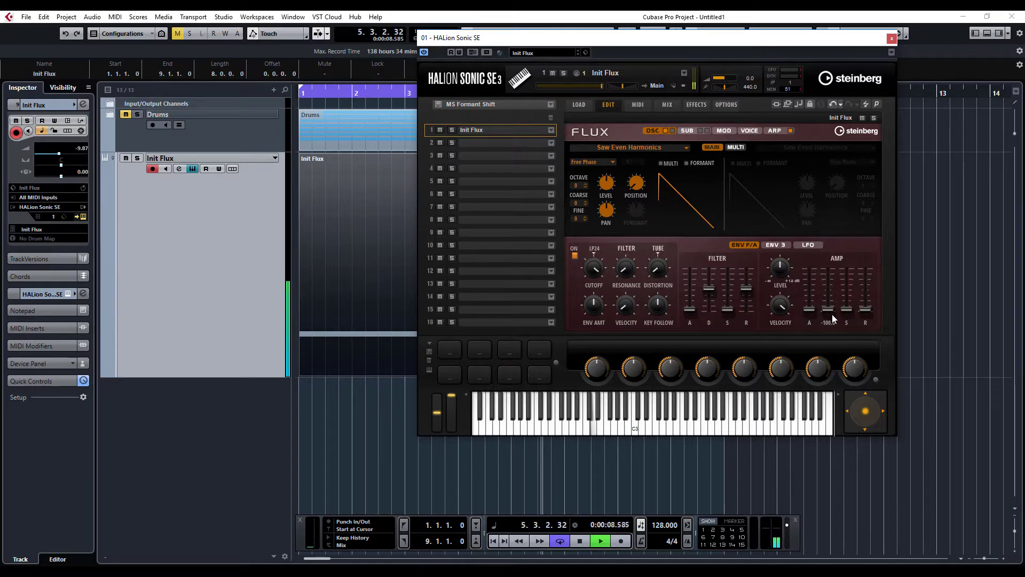
pyautogui.moveTo(833, 313); pyautogui.dragTo(863, 296)
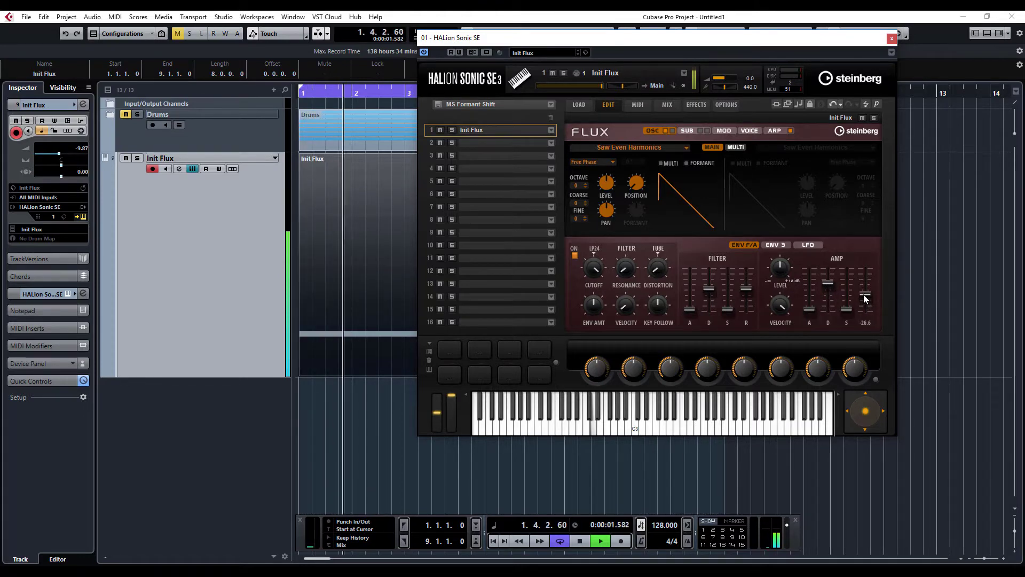
# - Set the arpeggiator's gate scale to about 62.7
pyautogui.click(773, 131)
pyautogui.moveTo(700, 306); pyautogui.dragTo(721, 335)
pyautogui.moveTo(721, 377); pyautogui.dragTo(720, 316)
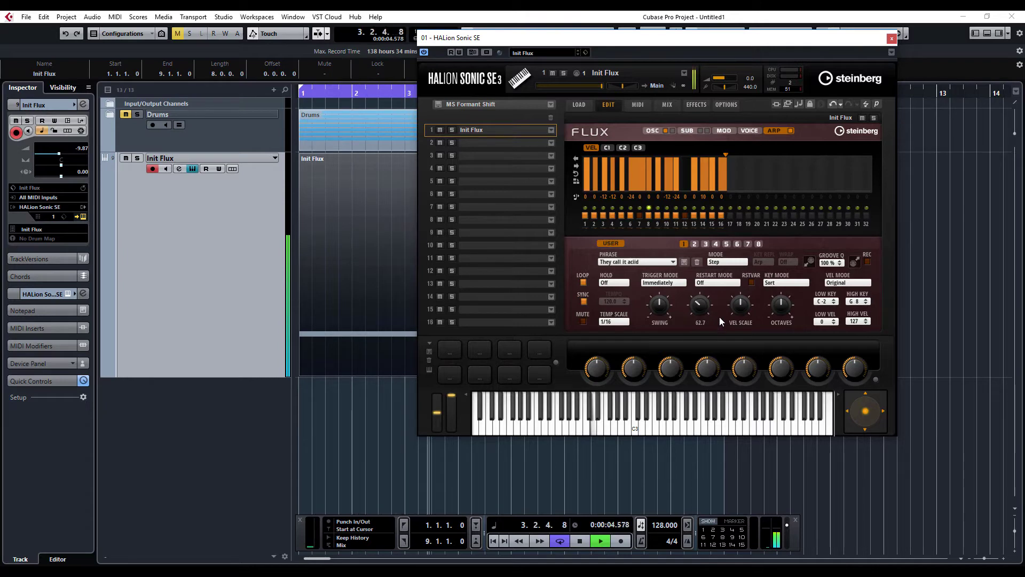
# - Try the Squ Octaves & Fifths and Squ x Sine RM Sweep wavetables from the Square Based category in the first oscillator
pyautogui.click(653, 130)
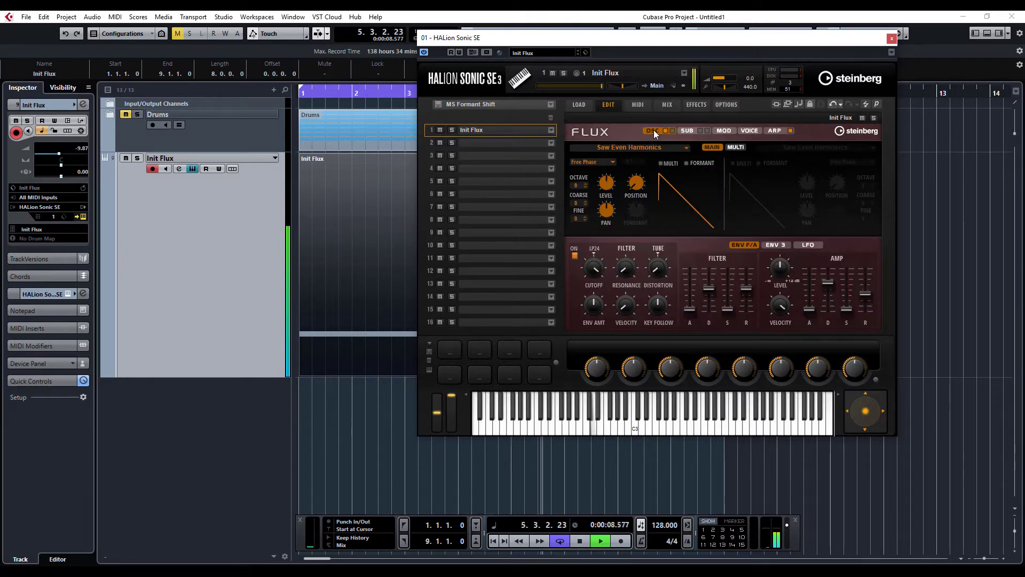
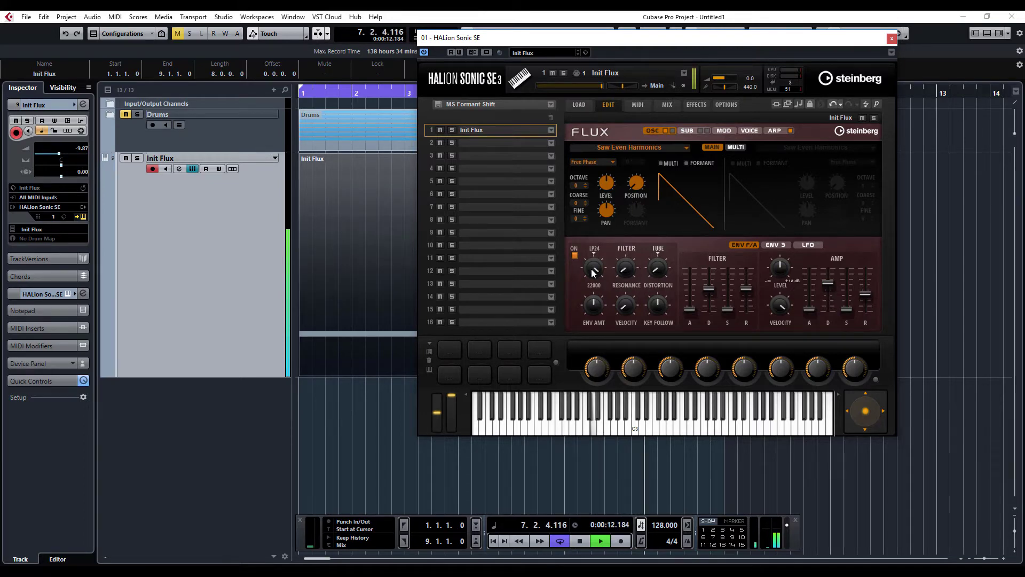
pyautogui.click(642, 327)
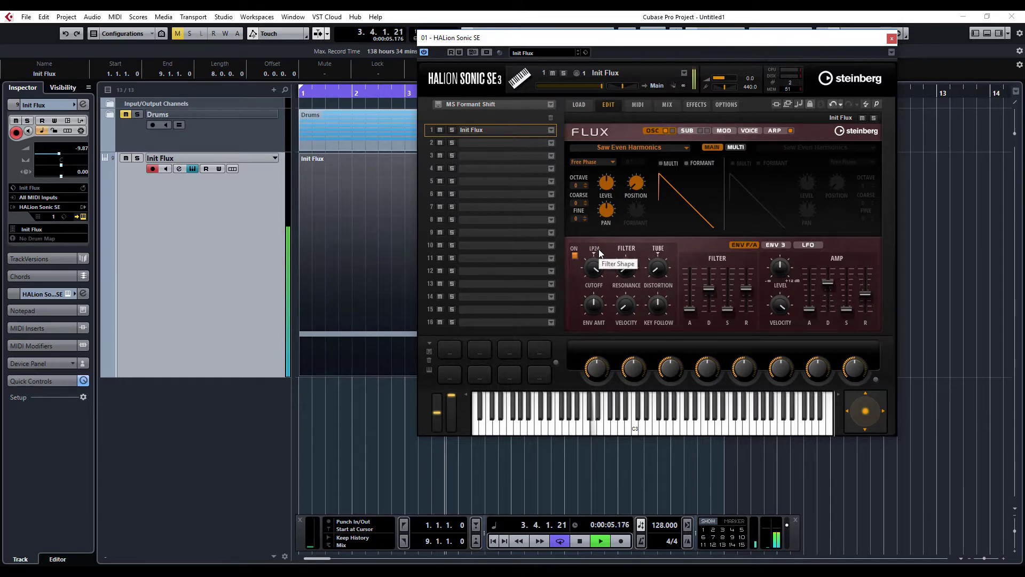
pyautogui.click(628, 148)
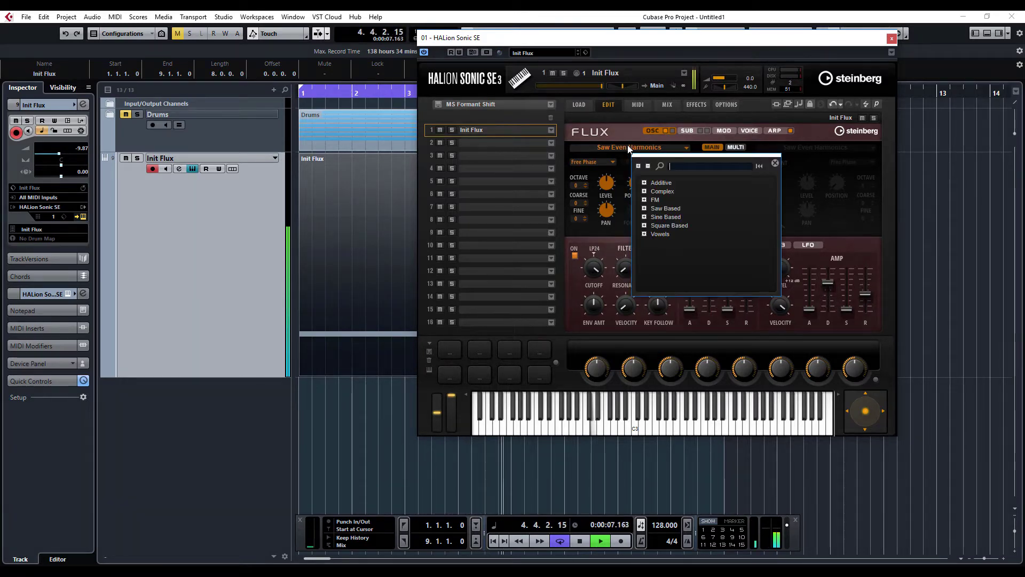
pyautogui.click(645, 225)
pyautogui.click(695, 260)
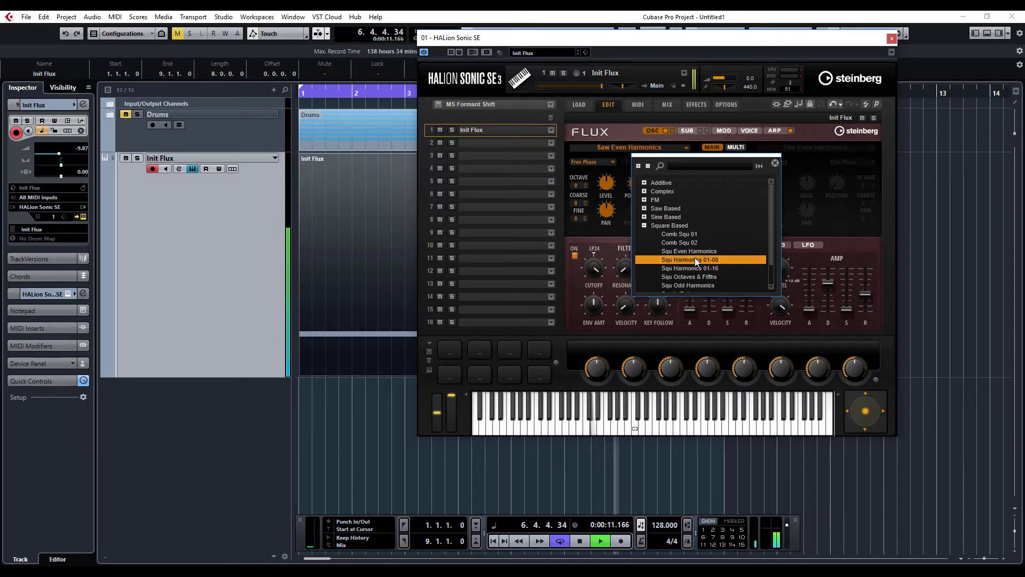
pyautogui.doubleClick(692, 276)
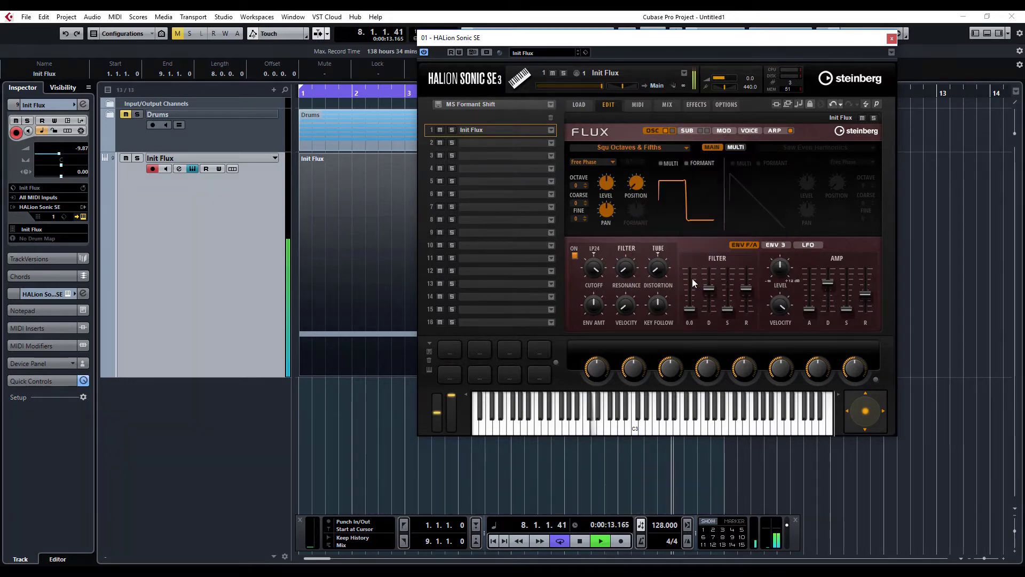
pyautogui.click(651, 147)
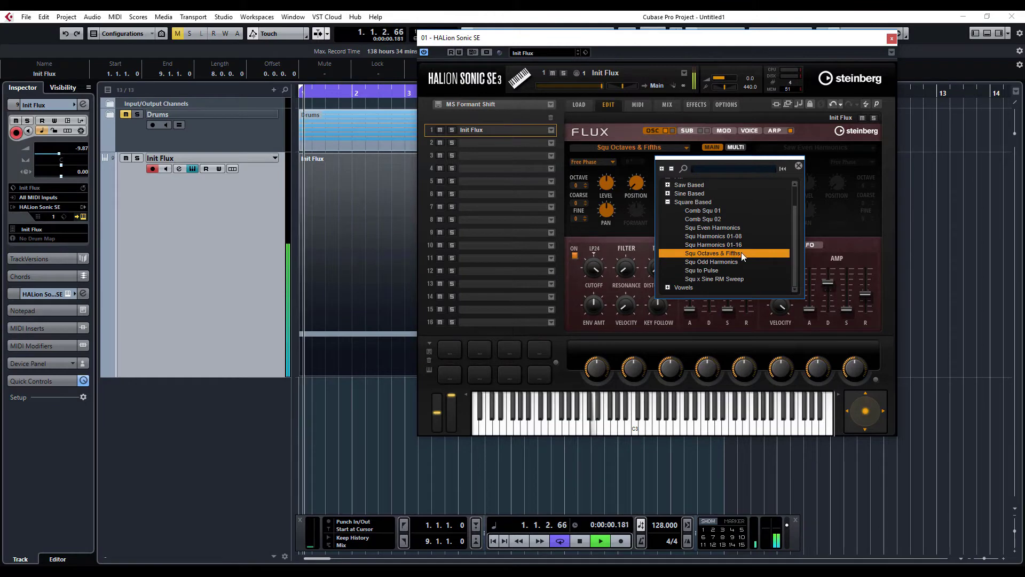
pyautogui.doubleClick(717, 279)
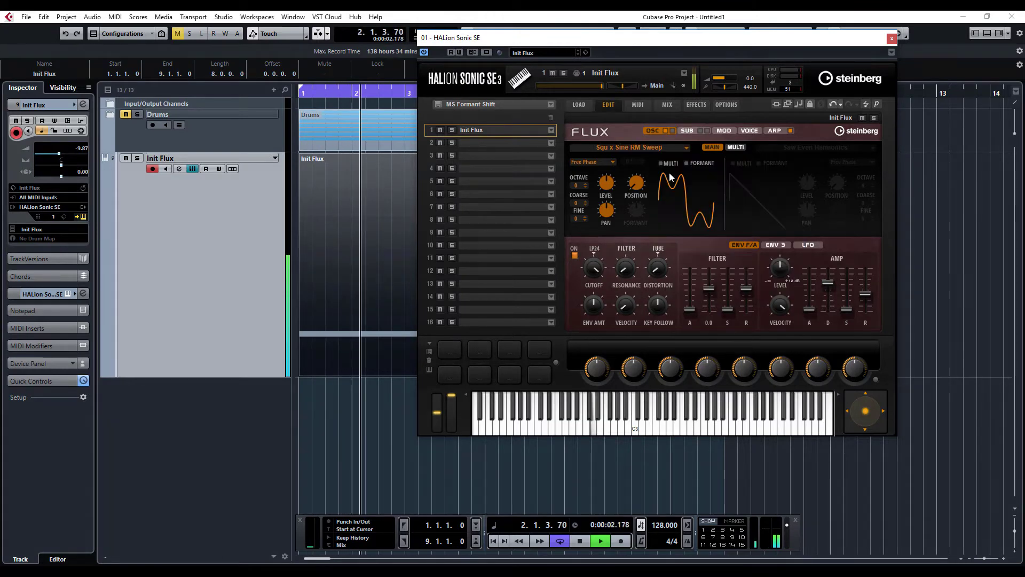
# - Audition Saw Formant and Sine 2 Digi from the Complex wavetables, and load Squ Fbk Harmonics in the first oscillator
pyautogui.click(648, 148)
pyautogui.scroll(2, 705, 242)
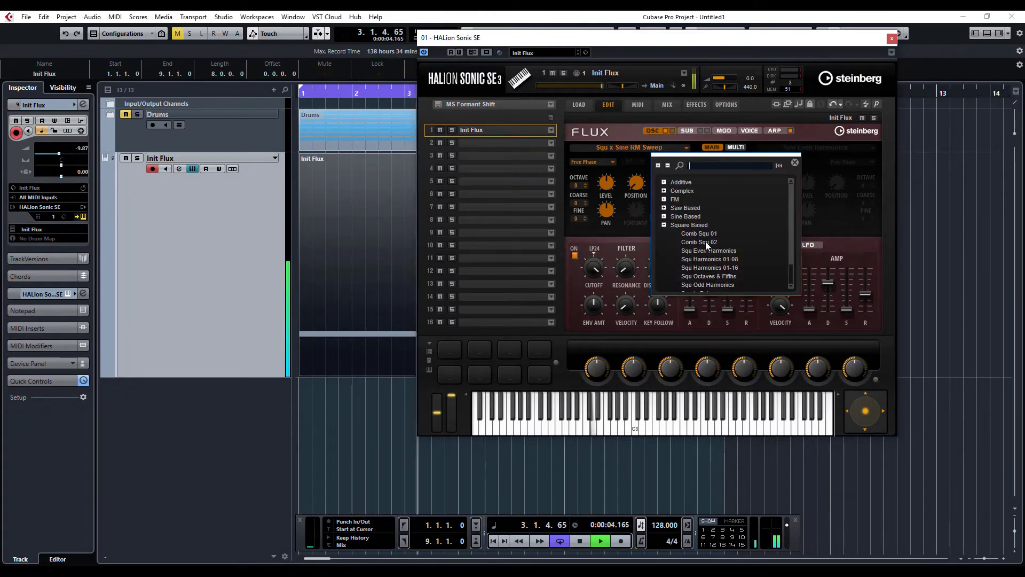
pyautogui.click(664, 191)
pyautogui.click(692, 199)
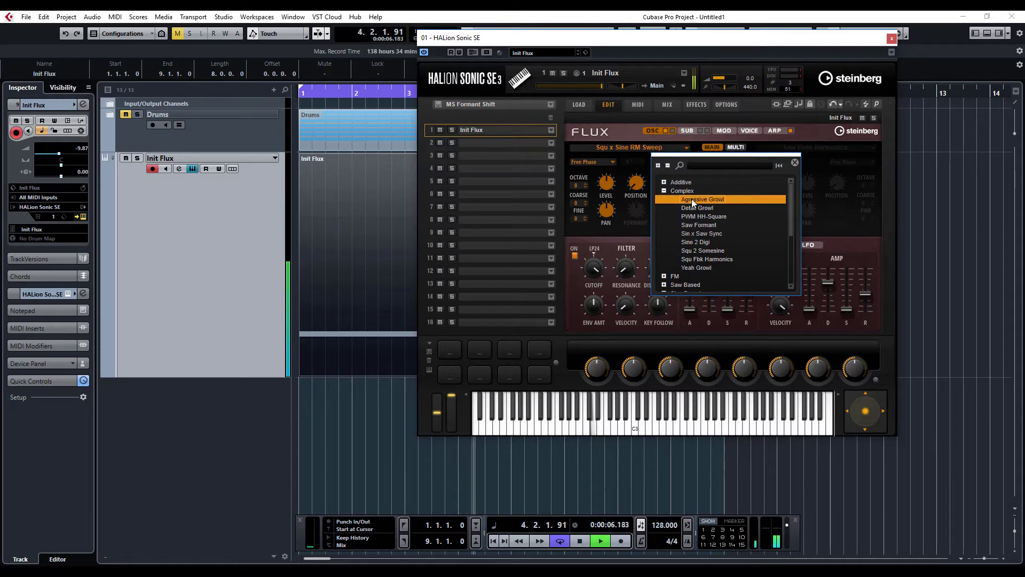
pyautogui.click(699, 225)
pyautogui.click(699, 224)
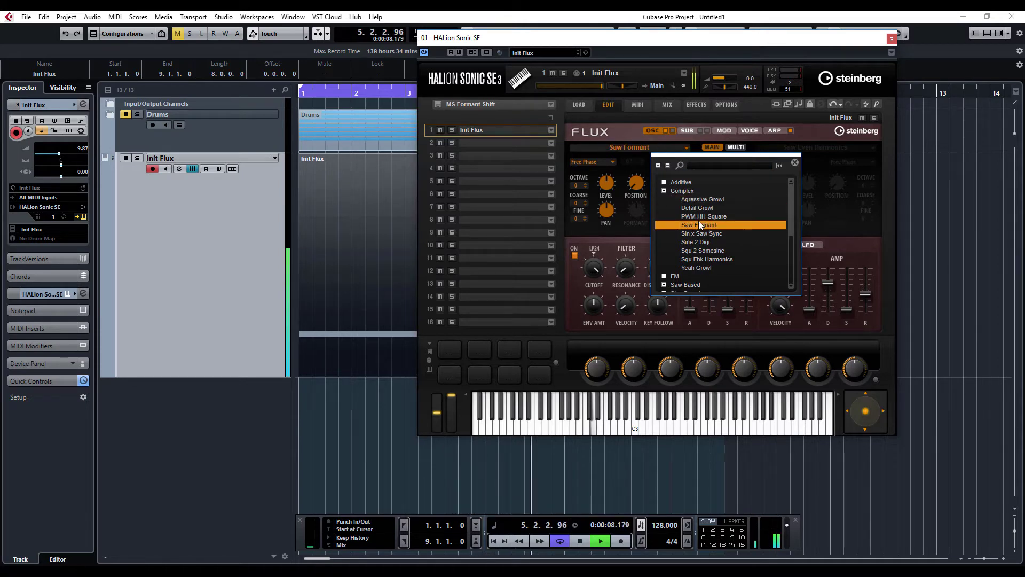
pyautogui.click(720, 242)
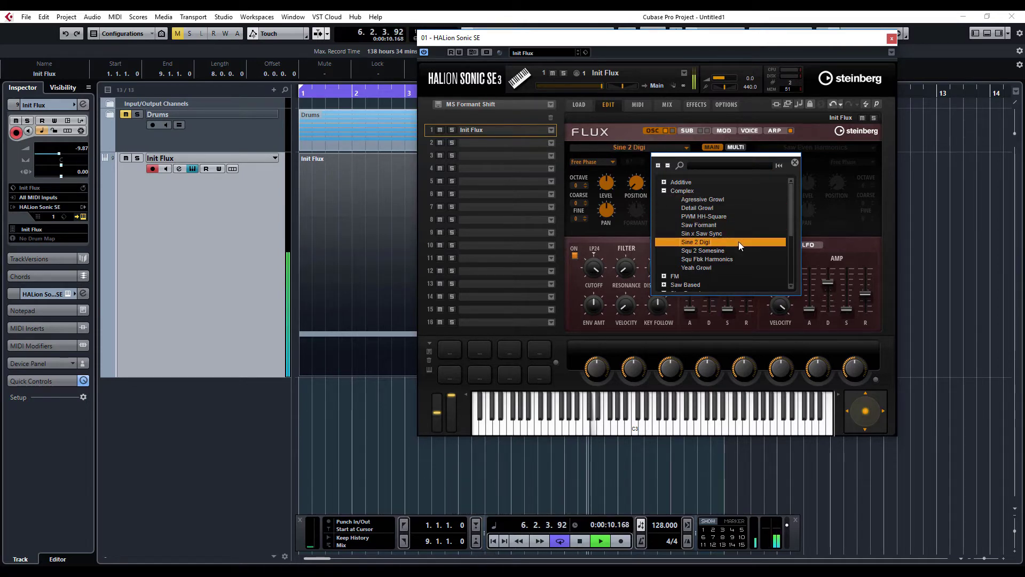
pyautogui.click(713, 258)
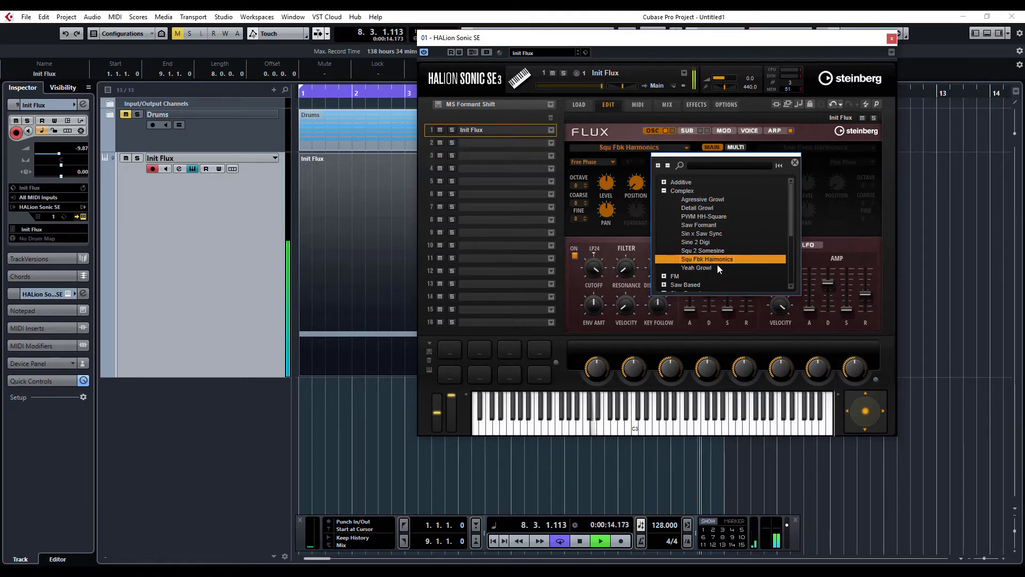
pyautogui.click(635, 249)
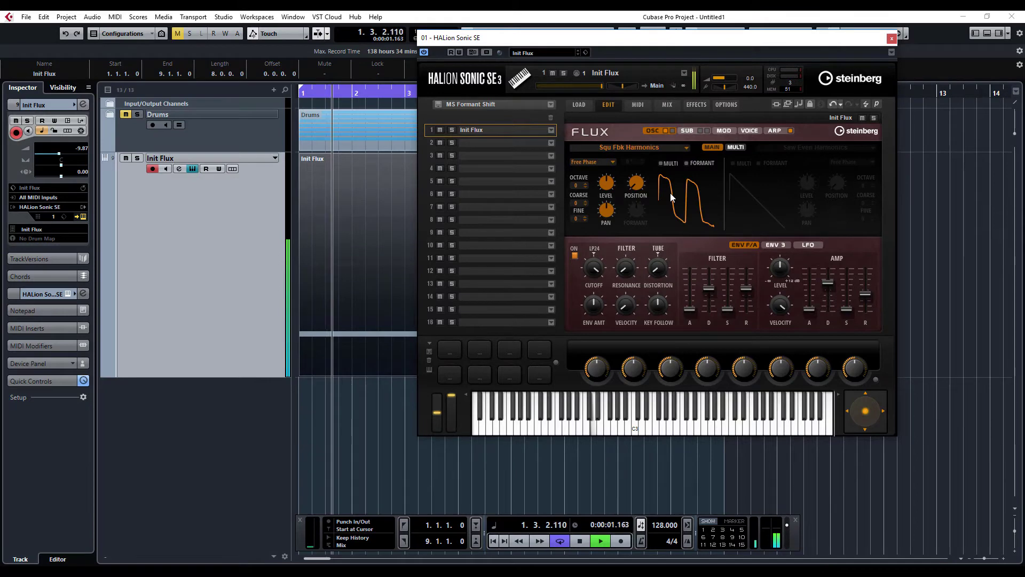
# - Enable Multi and Formant for the first oscillator and adjust its formant amount
pyautogui.click(664, 163)
pyautogui.click(695, 163)
pyautogui.moveTo(635, 209); pyautogui.dragTo(667, 251)
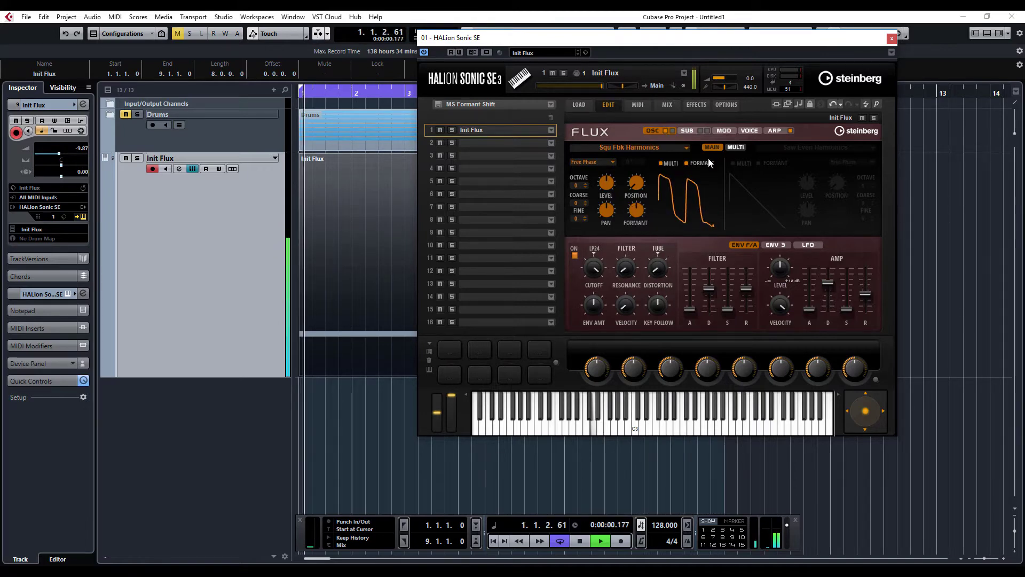
# - Raise the first oscillator's multi voice number to about 1.9 and adjust its detune and stereo spread
pyautogui.click(735, 147)
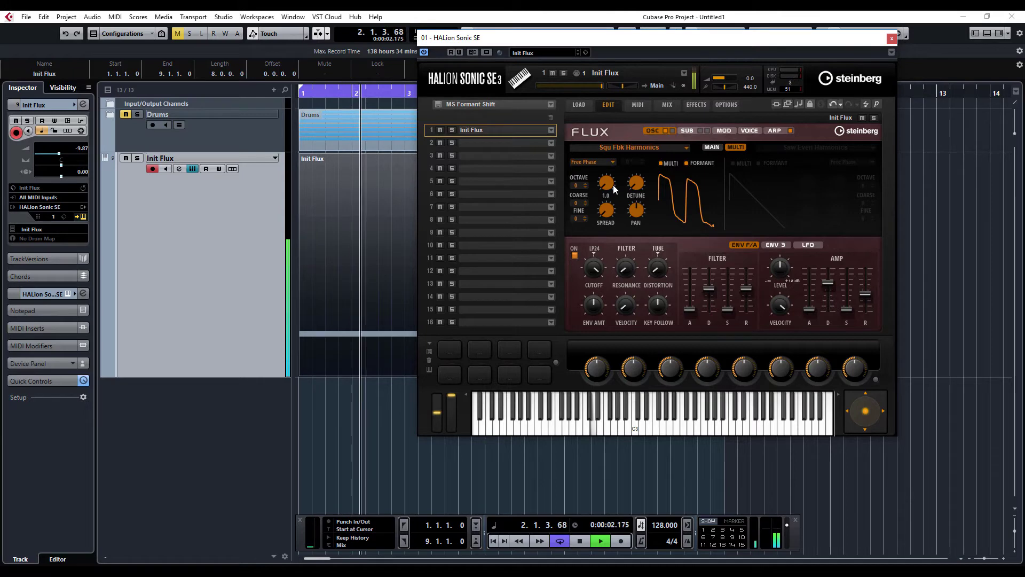
pyautogui.moveTo(613, 182); pyautogui.dragTo(613, 169)
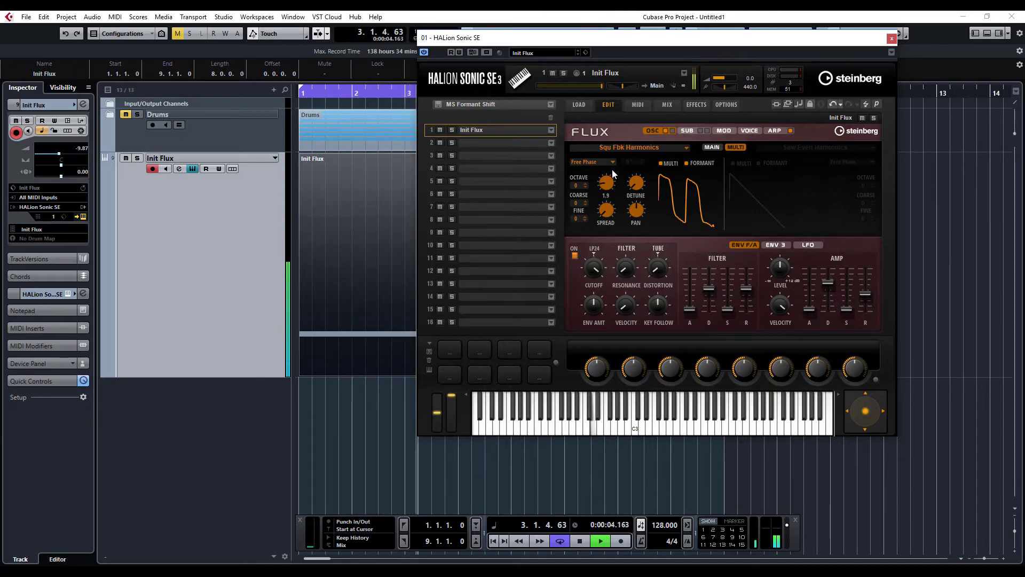
pyautogui.moveTo(641, 184); pyautogui.dragTo(644, 178)
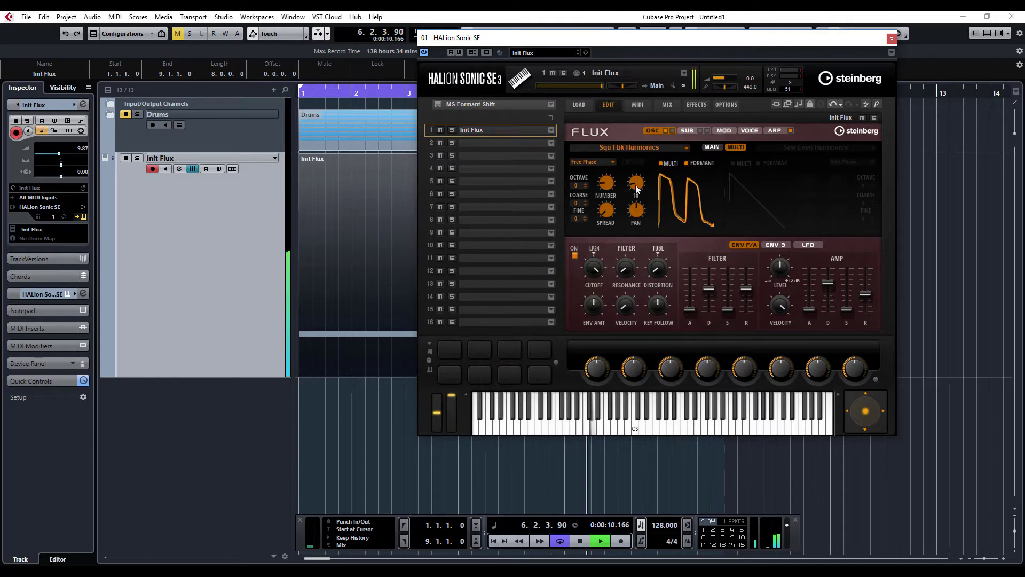
pyautogui.moveTo(607, 212)
pyautogui.mouseDown()
pyautogui.moveTo(612, 157)
pyautogui.moveTo(607, 207)
pyautogui.moveTo(631, 129)
pyautogui.moveTo(610, 233)
pyautogui.moveTo(620, 212)
pyautogui.mouseUp()
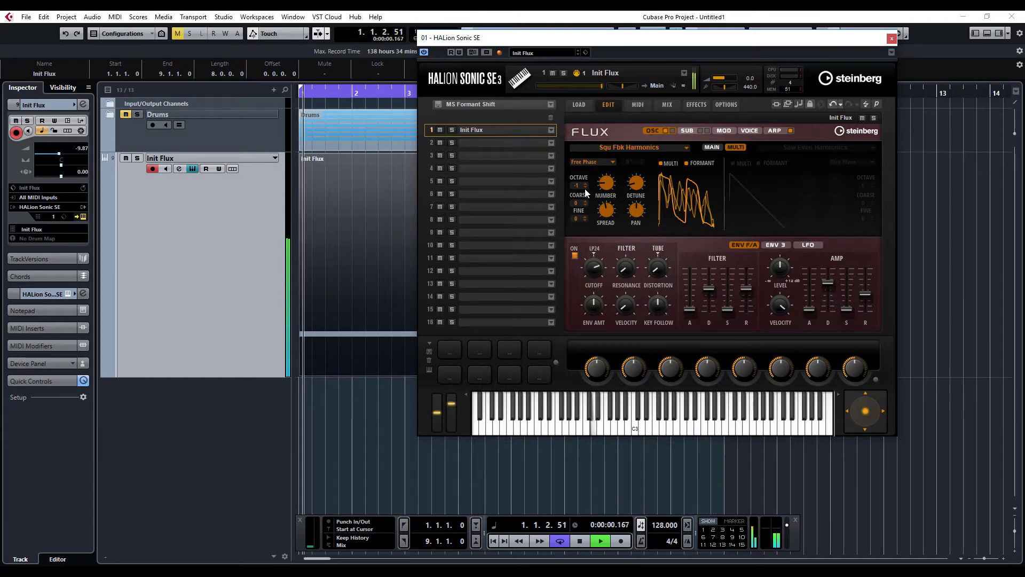
# - Adjust the first oscillator's stereo spread and route LFO A to WT 1 Multi Detune in the first modulation matrix row
pyautogui.moveTo(604, 209); pyautogui.dragTo(611, 188)
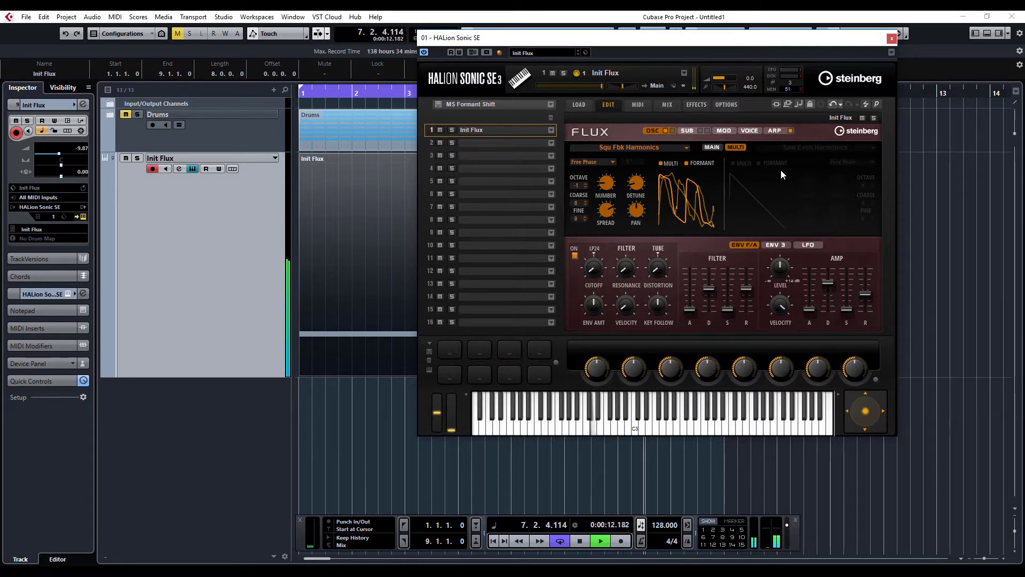
pyautogui.click(727, 131)
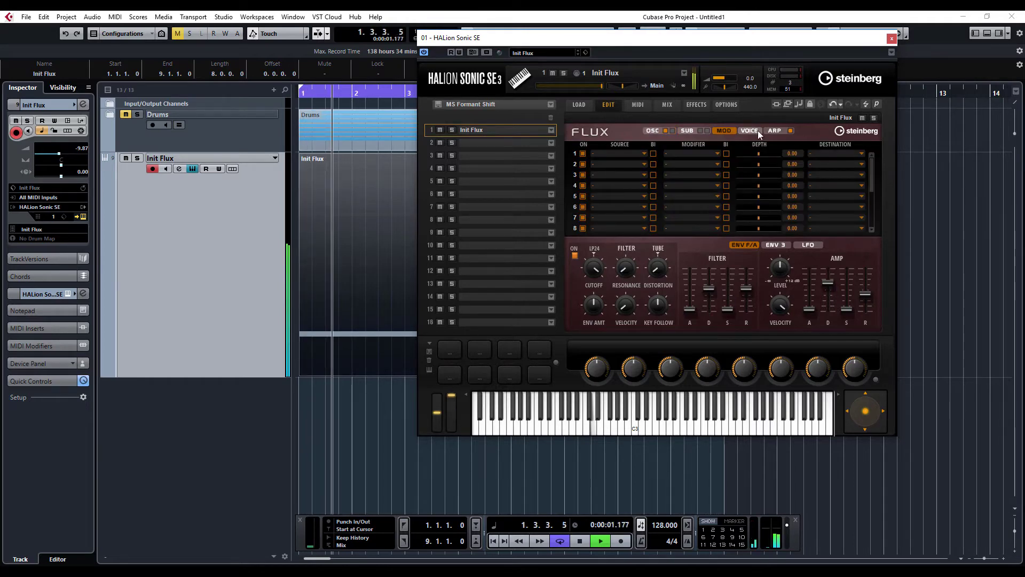
pyautogui.click(633, 154)
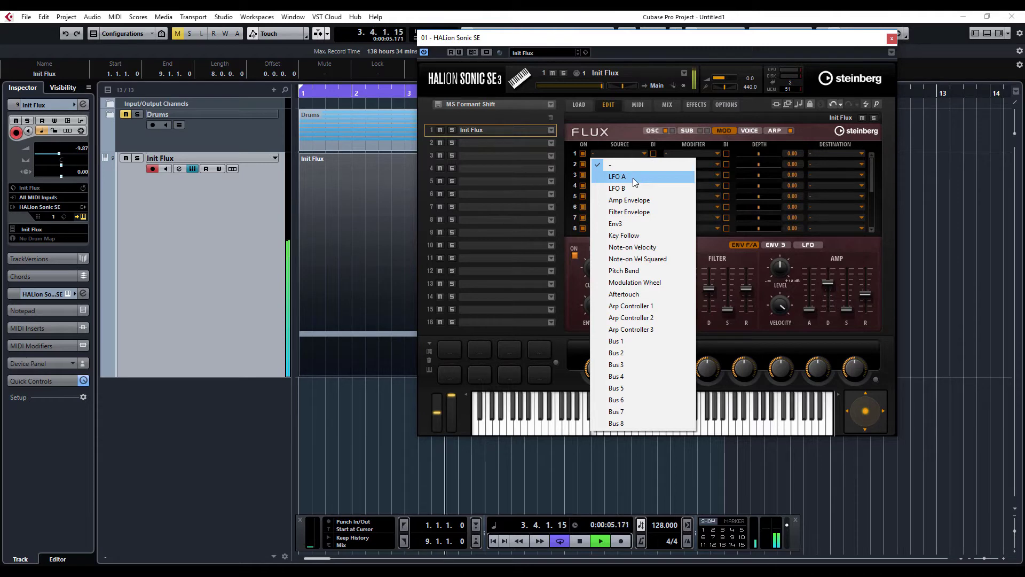
pyautogui.click(633, 177)
pyautogui.click(822, 157)
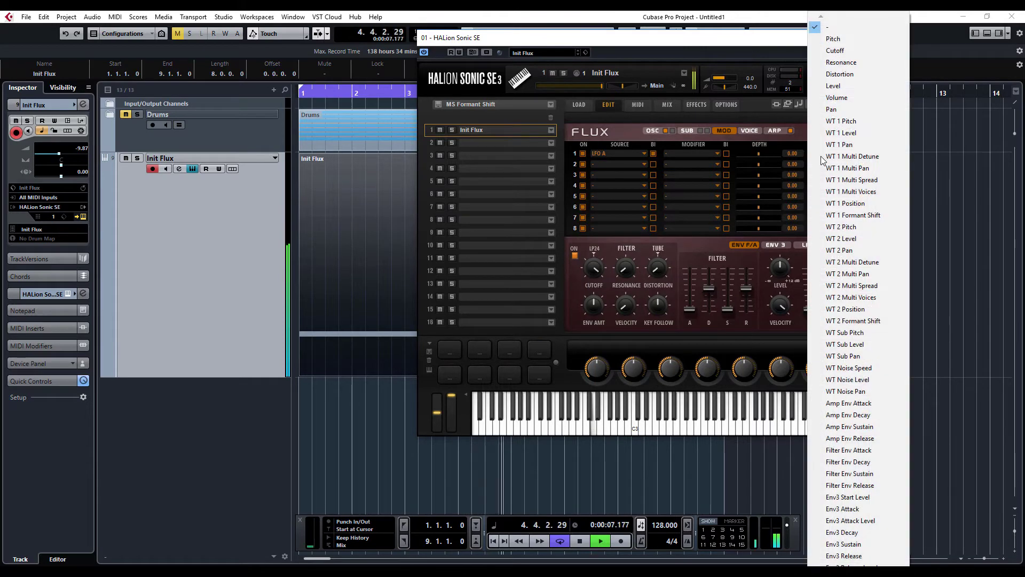
# - Readjust the first oscillator's multi spread and change the LFO A modulation destination to WT 1 Multi Spread
pyautogui.click(655, 132)
pyautogui.click(656, 132)
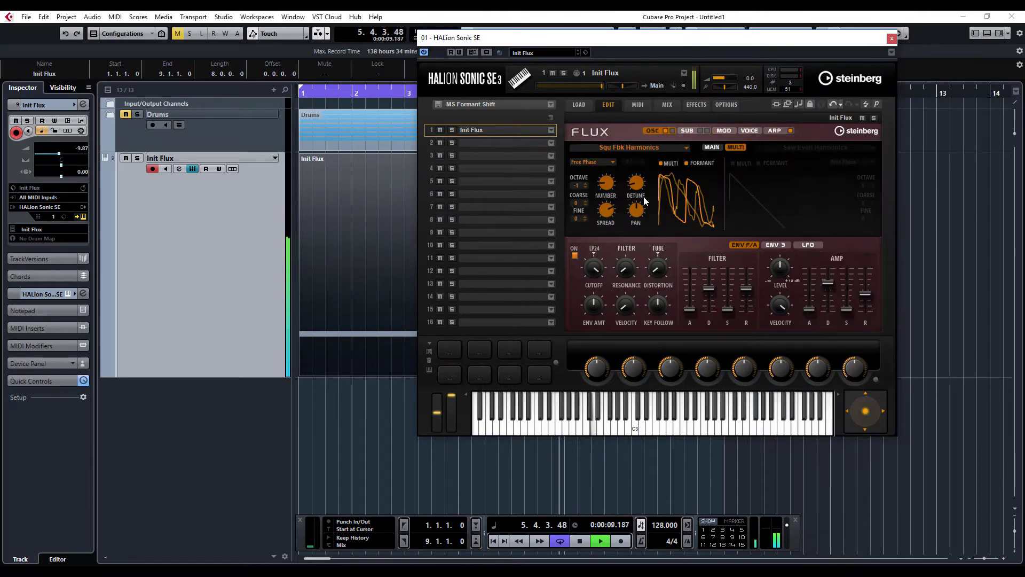
pyautogui.moveTo(606, 208)
pyautogui.mouseDown()
pyautogui.moveTo(606, 254)
pyautogui.moveTo(615, 217)
pyautogui.mouseUp()
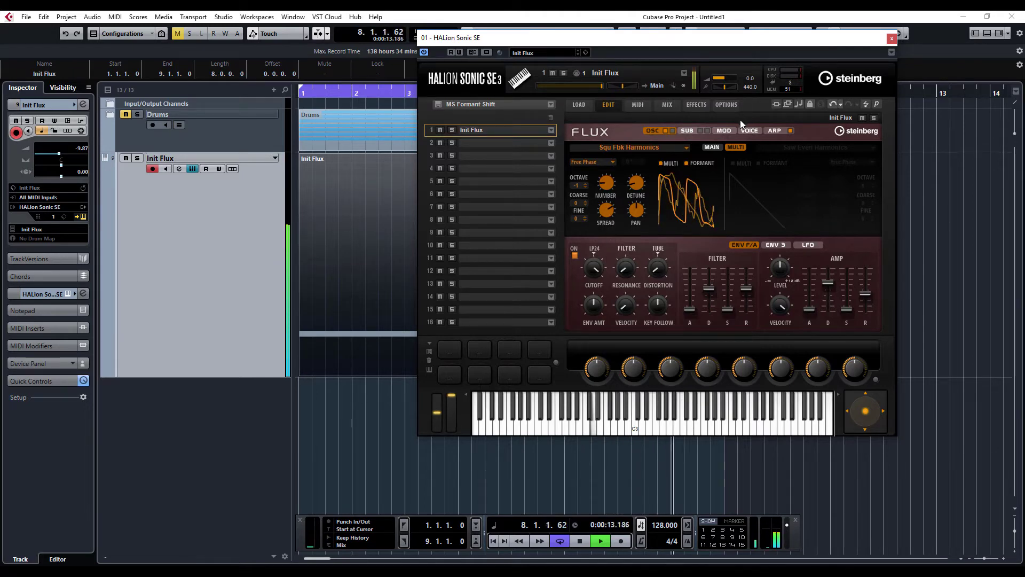
pyautogui.click(727, 131)
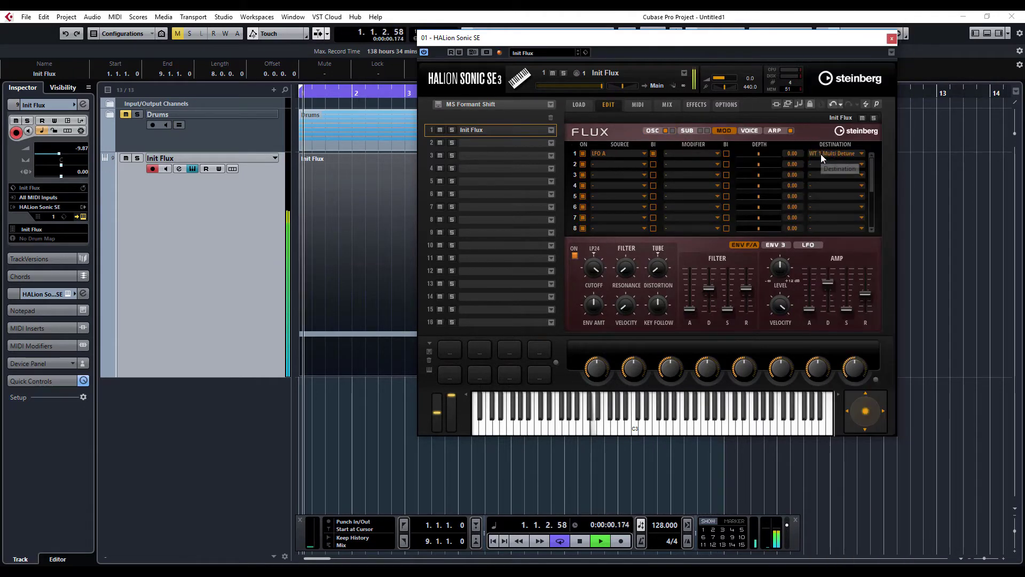
pyautogui.click(821, 154)
pyautogui.click(881, 183)
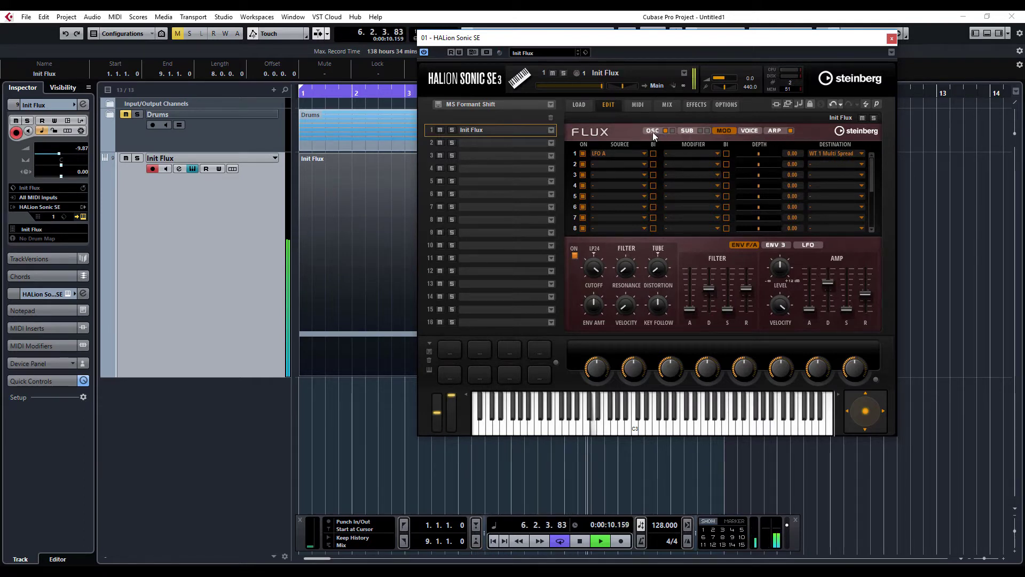
# - Sync LFO A to the tempo in Beat mode with a note value of 4/4
pyautogui.click(811, 245)
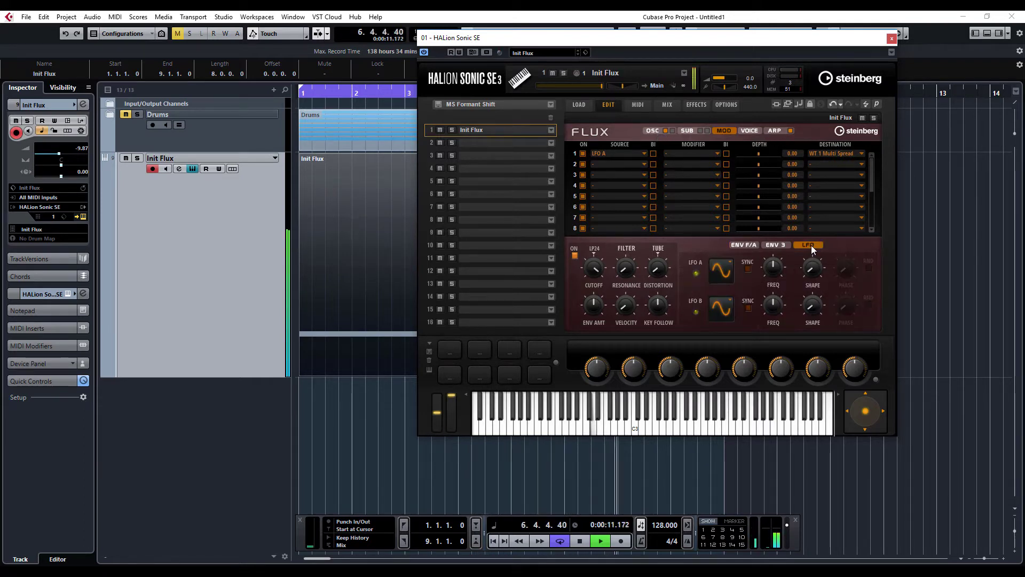
pyautogui.click(748, 268)
pyautogui.click(783, 285)
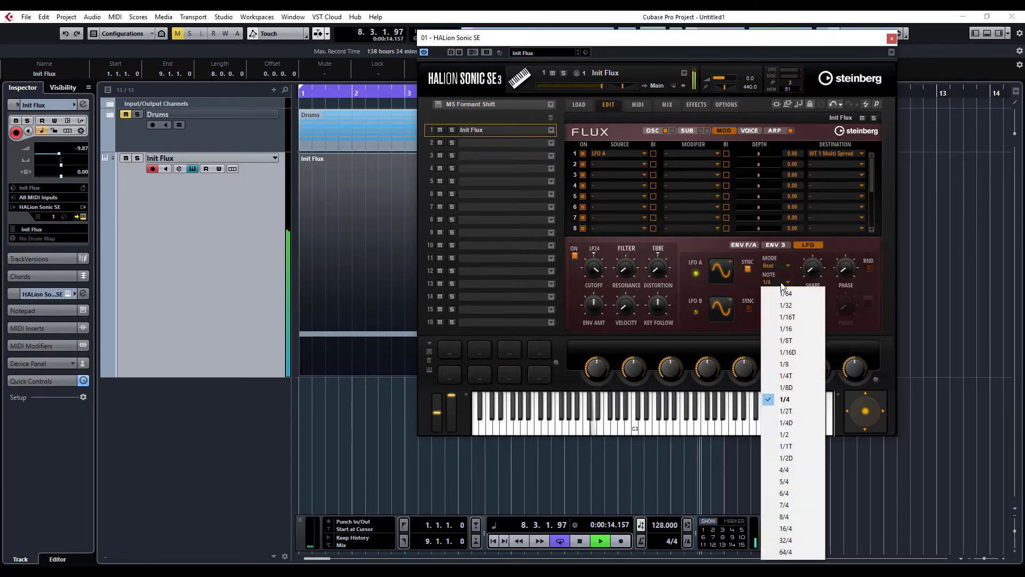
pyautogui.click(799, 470)
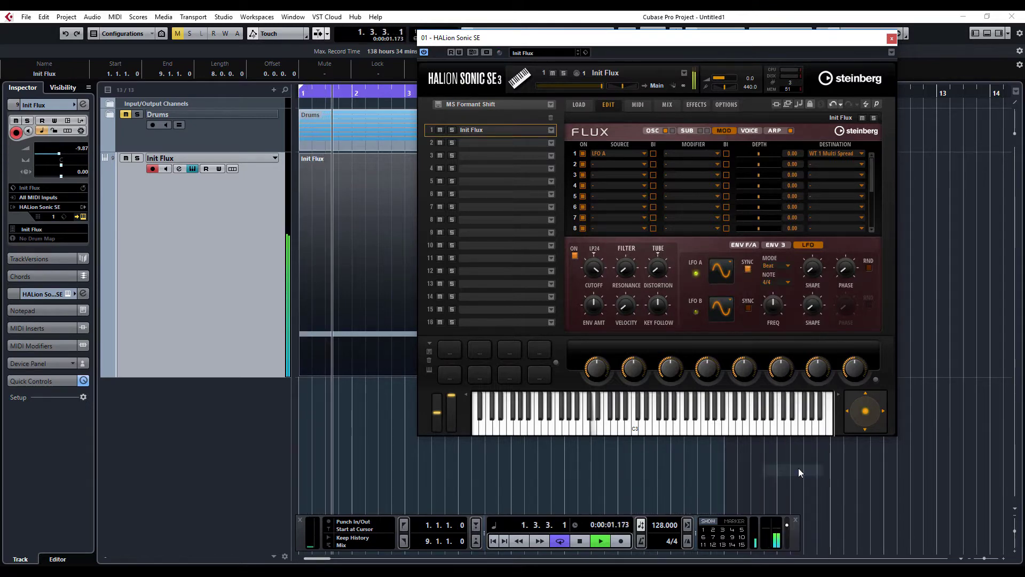
# - Try a depth of 50 for the LFO A modulation, settle on 25, and raise LFO A's shape
pyautogui.doubleClick(793, 154)
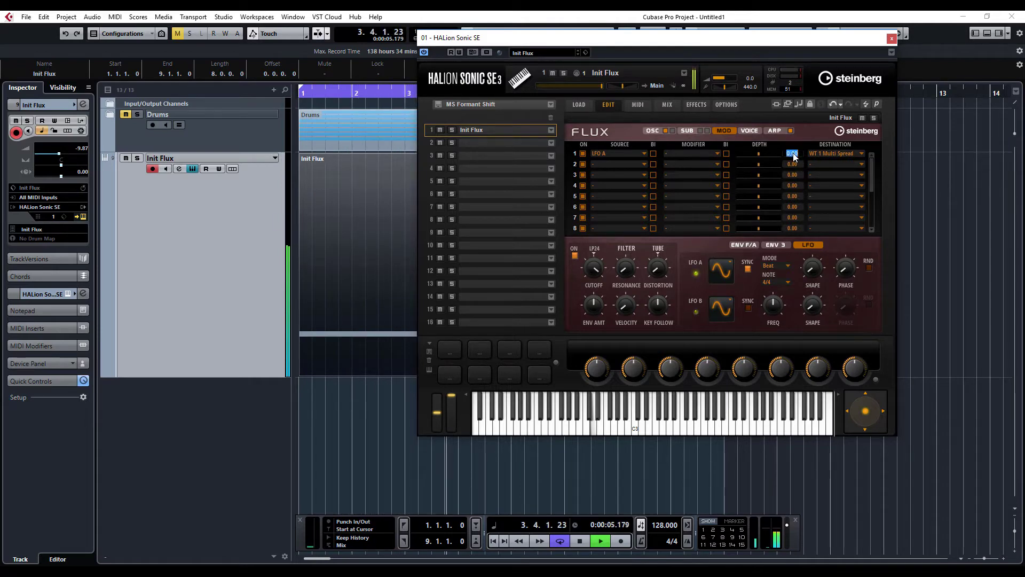
pyautogui.press('Return')
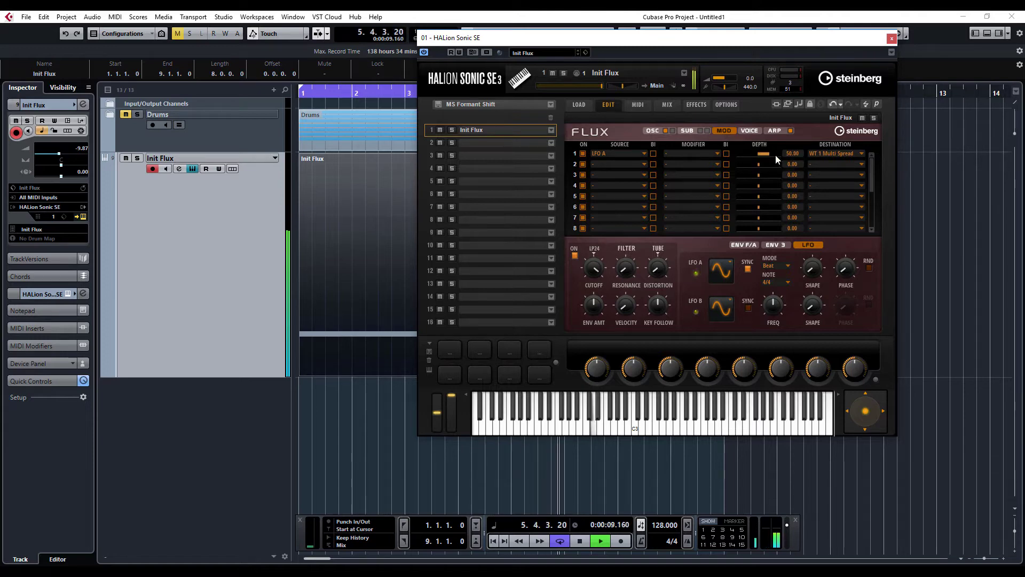
pyautogui.doubleClick(794, 154)
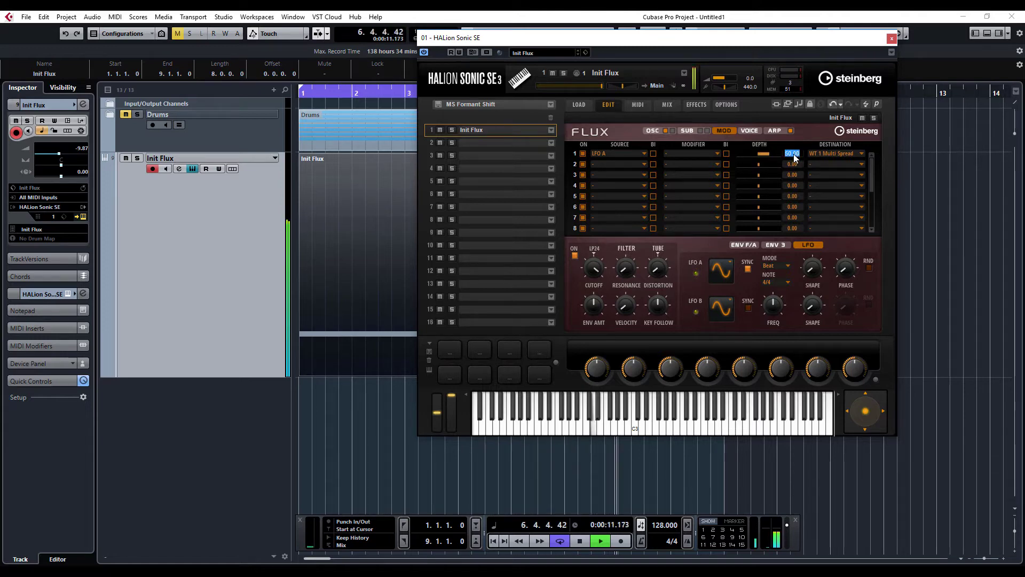
pyautogui.write('25')
pyautogui.press('Return')
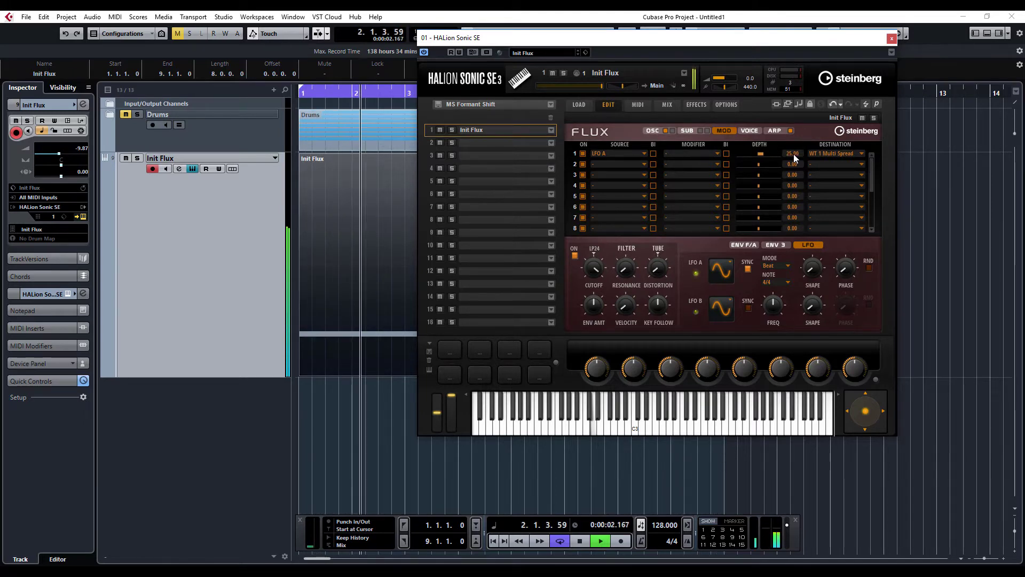
pyautogui.moveTo(815, 271)
pyautogui.moveTo(815, 271)
pyautogui.mouseDown()
pyautogui.moveTo(823, 235)
pyautogui.moveTo(824, 253)
pyautogui.mouseUp()
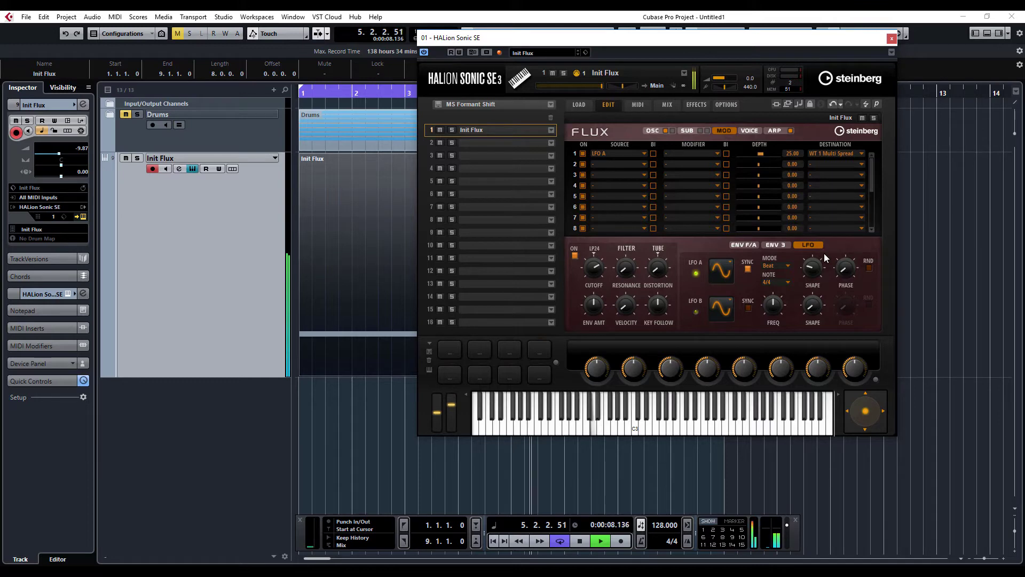
# - Raise the filter resonance and envelope amount, and adjust the filter envelope's decay and sustain and the amp envelope's release
pyautogui.moveTo(628, 270); pyautogui.dragTo(603, 281)
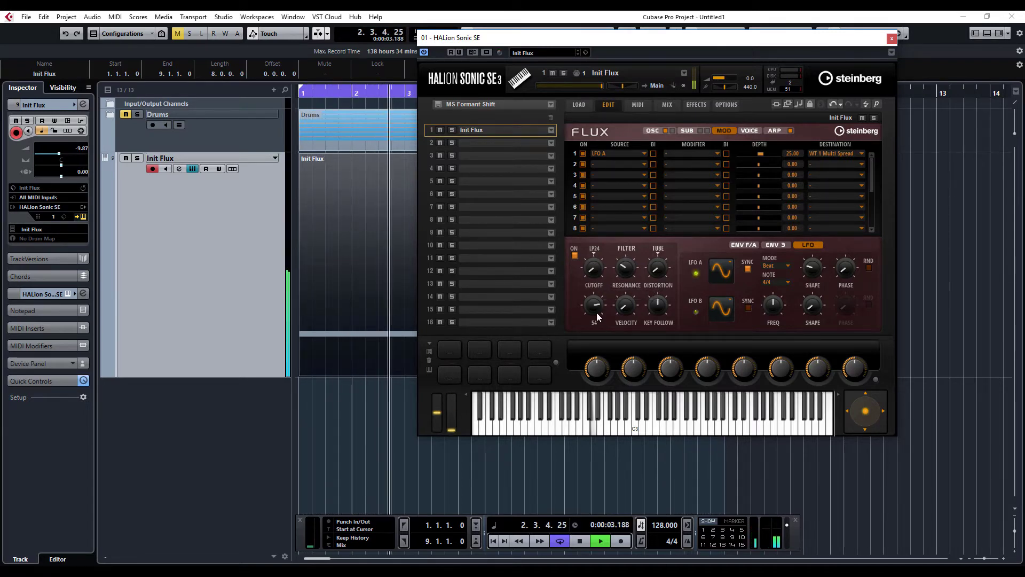
pyautogui.click(652, 131)
pyautogui.click(745, 247)
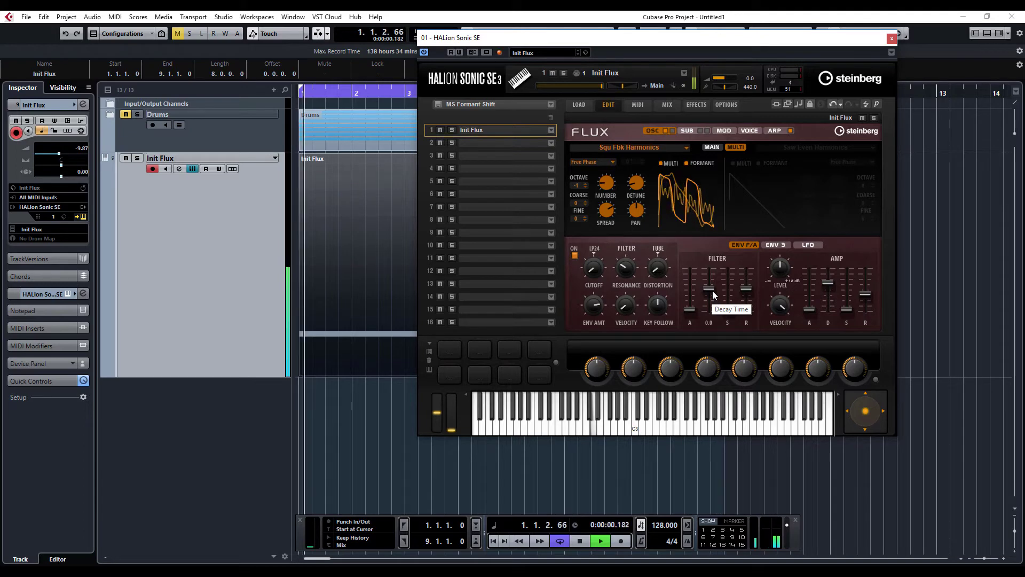
pyautogui.moveTo(713, 296); pyautogui.dragTo(744, 290)
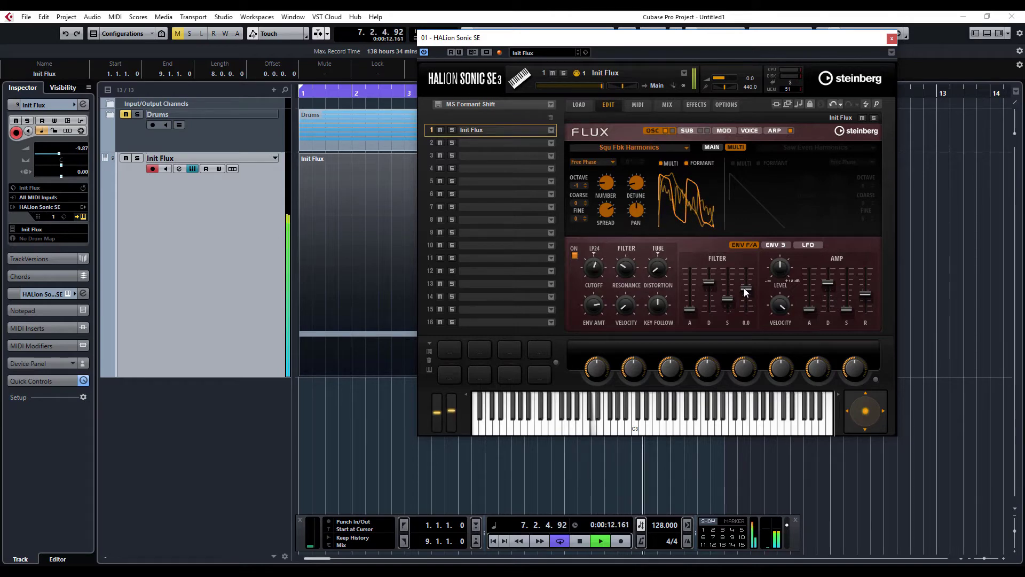
pyautogui.moveTo(864, 300); pyautogui.dragTo(865, 297)
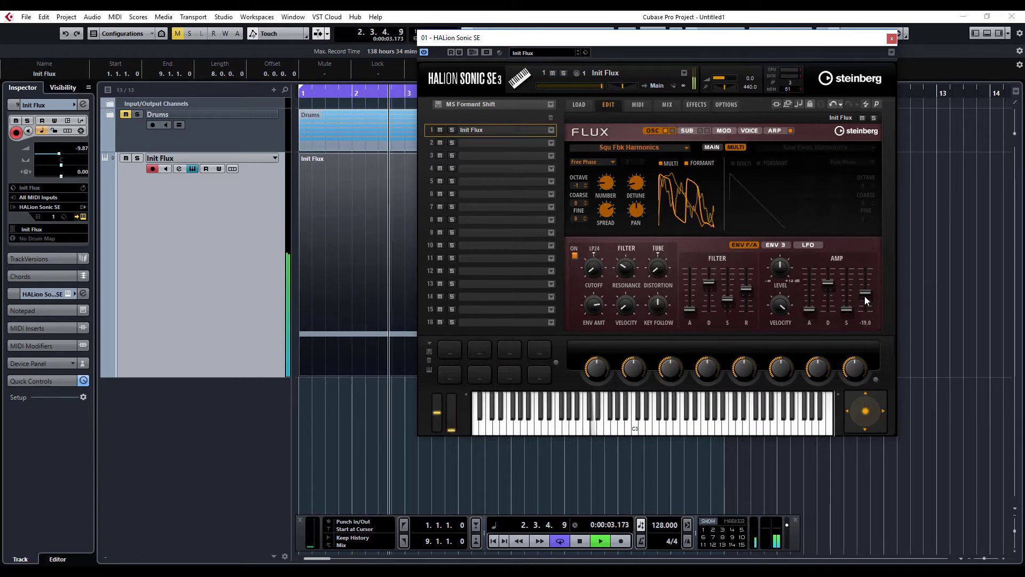
# - Raise the first oscillator's formant and route LFO B to WT 1 Formant Shift in the second modulation row with a depth of 45.24
pyautogui.click(713, 147)
pyautogui.moveTo(636, 208); pyautogui.dragTo(638, 149)
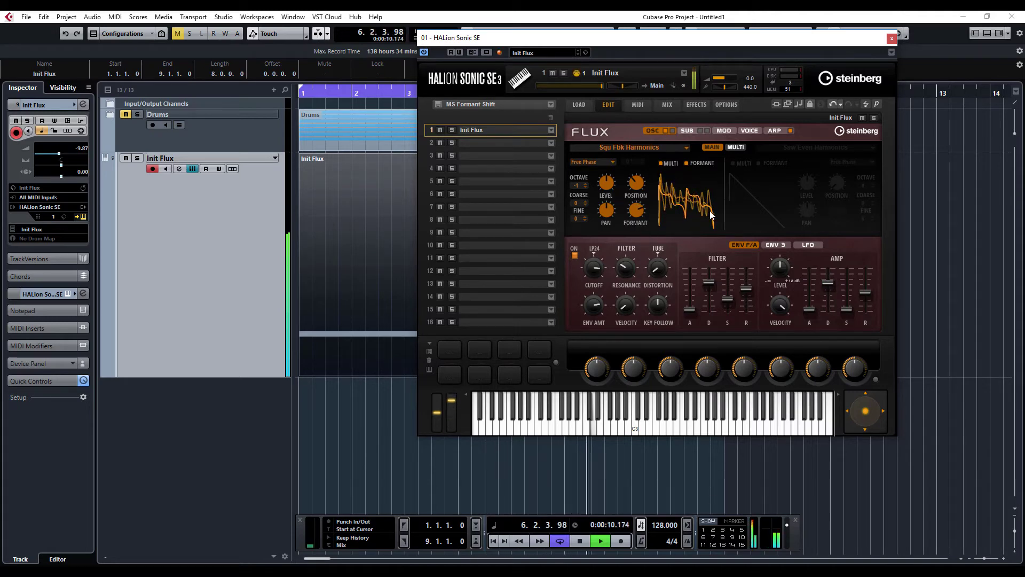
pyautogui.click(725, 131)
pyautogui.click(618, 162)
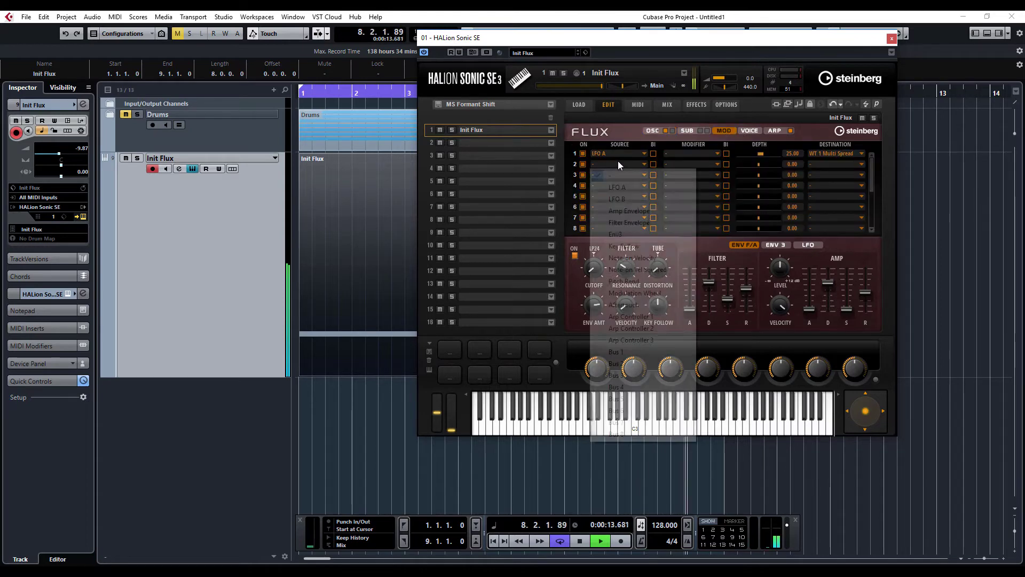
pyautogui.click(619, 198)
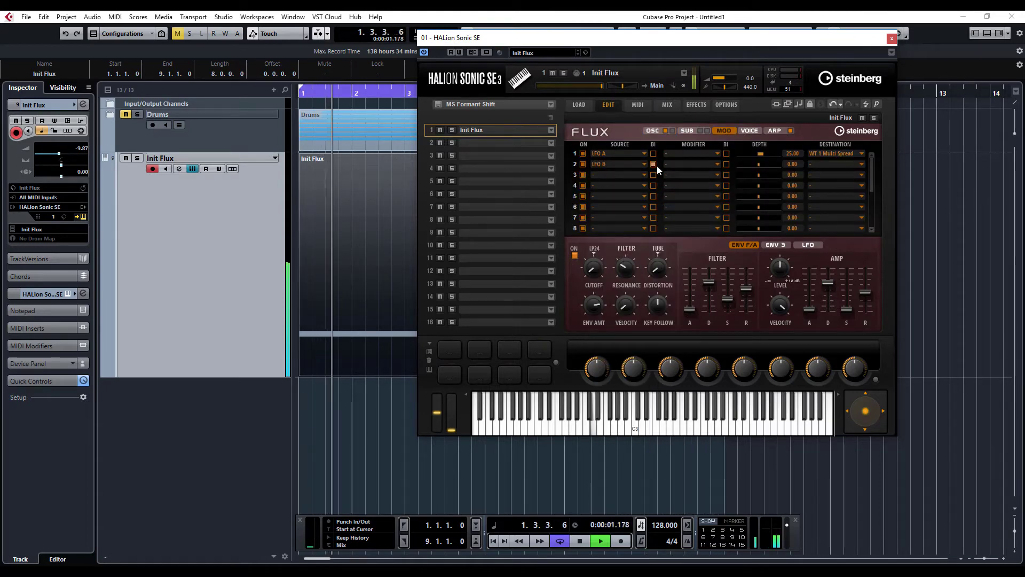
pyautogui.click(826, 165)
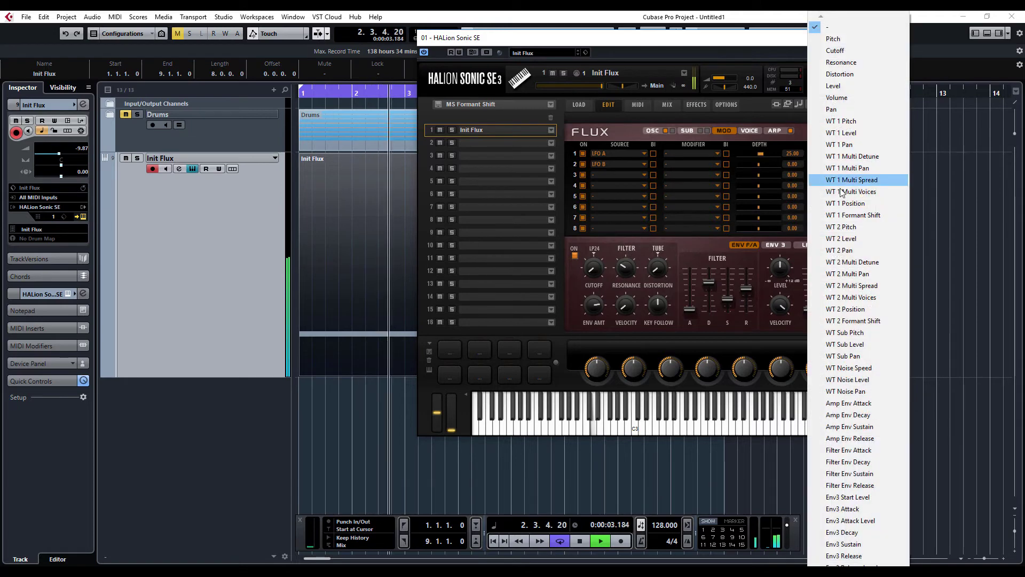
pyautogui.click(844, 215)
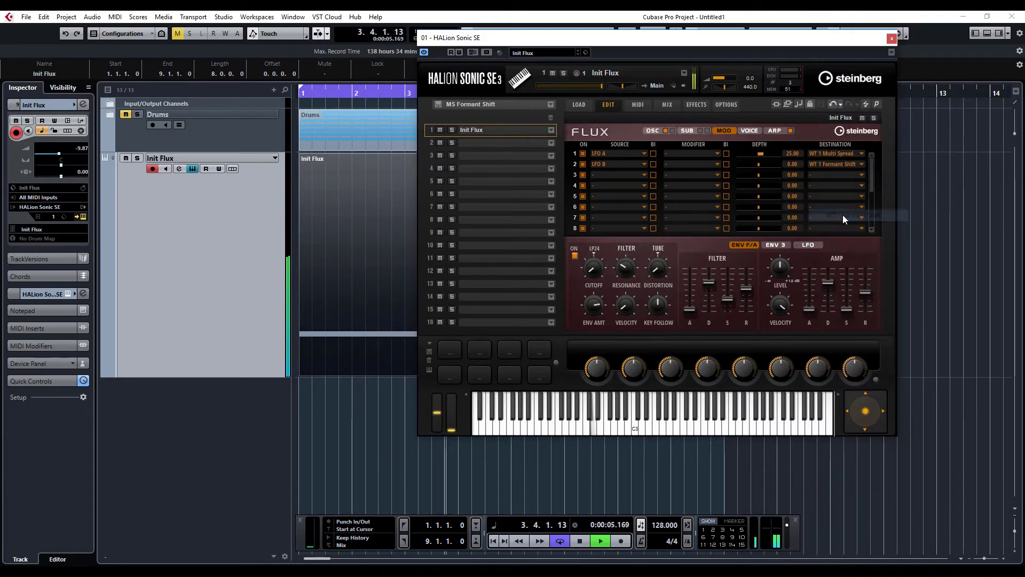
pyautogui.moveTo(758, 164); pyautogui.dragTo(766, 164)
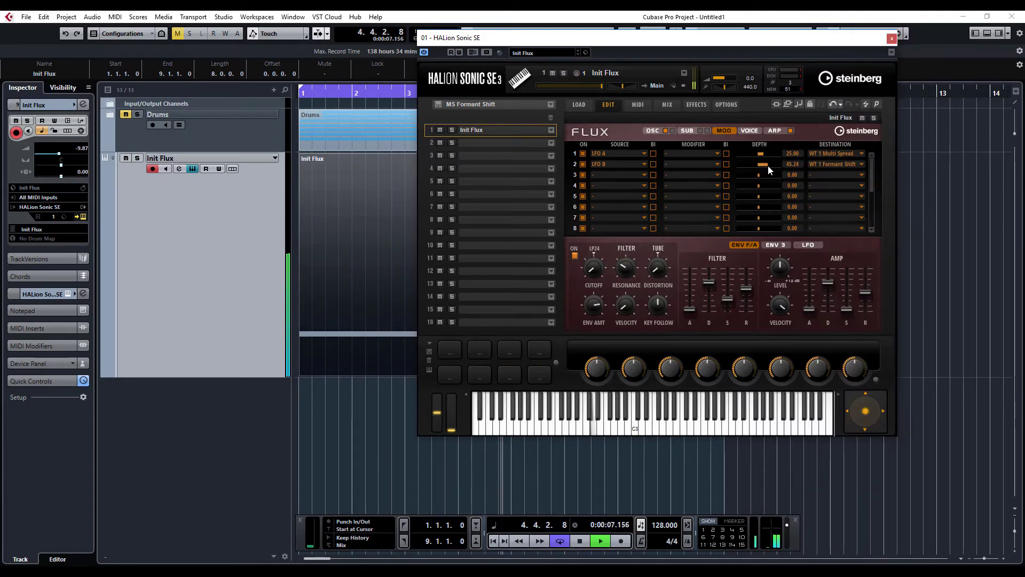
# - Readjust the first oscillator's formant and set the LFO B modulation depth to 25
pyautogui.click(657, 134)
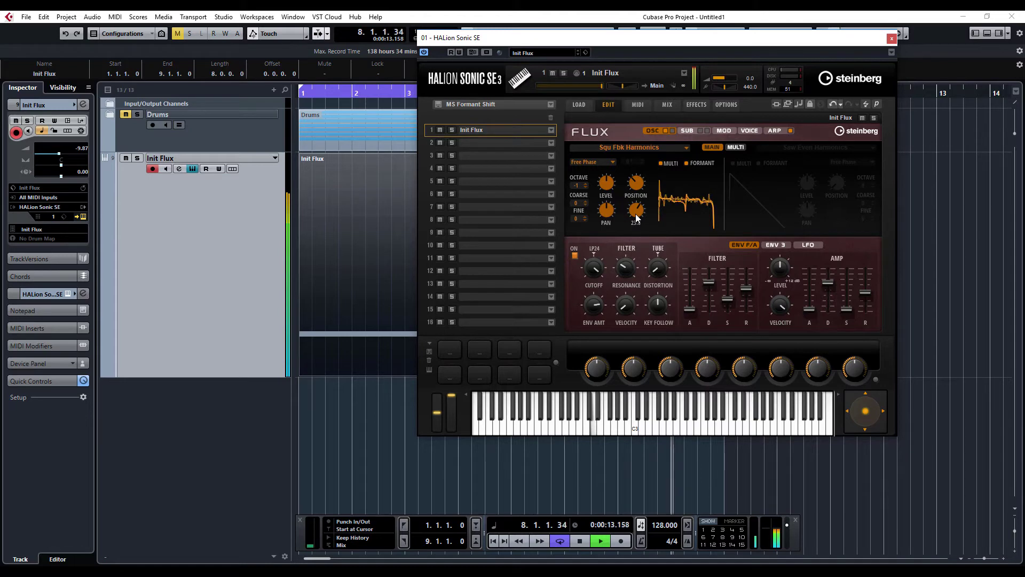
pyautogui.click(724, 130)
pyautogui.doubleClick(792, 164)
pyautogui.write('25')
pyautogui.press('Return')
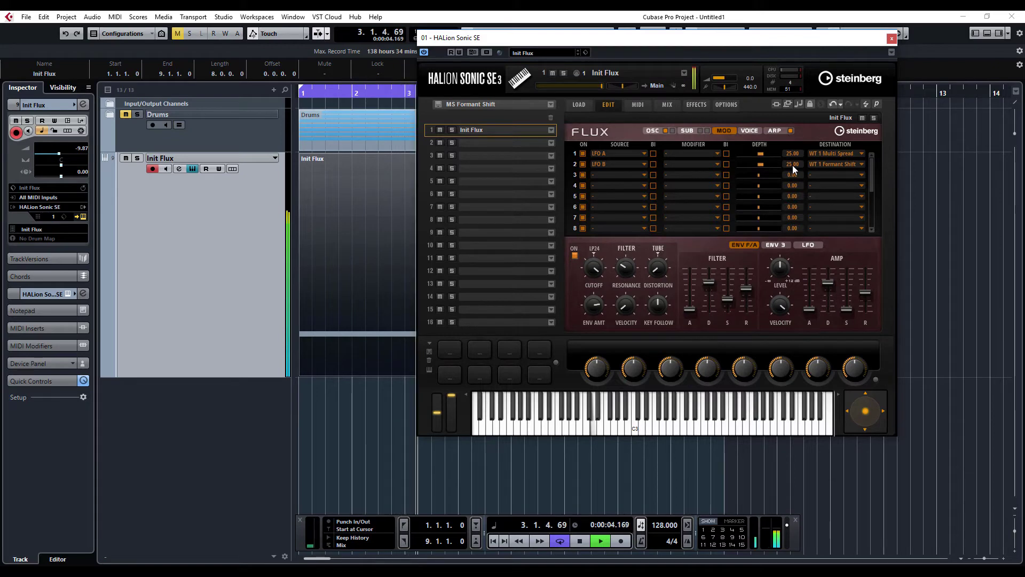
# - Sync LFO B to the tempo in Beat mode with a note value of 8/4
pyautogui.click(809, 246)
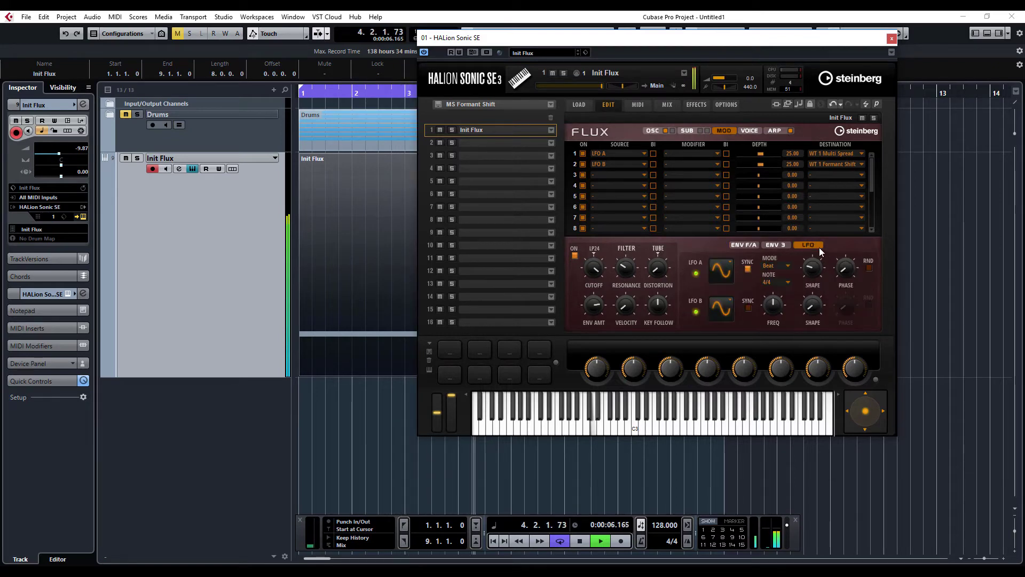
pyautogui.click(749, 308)
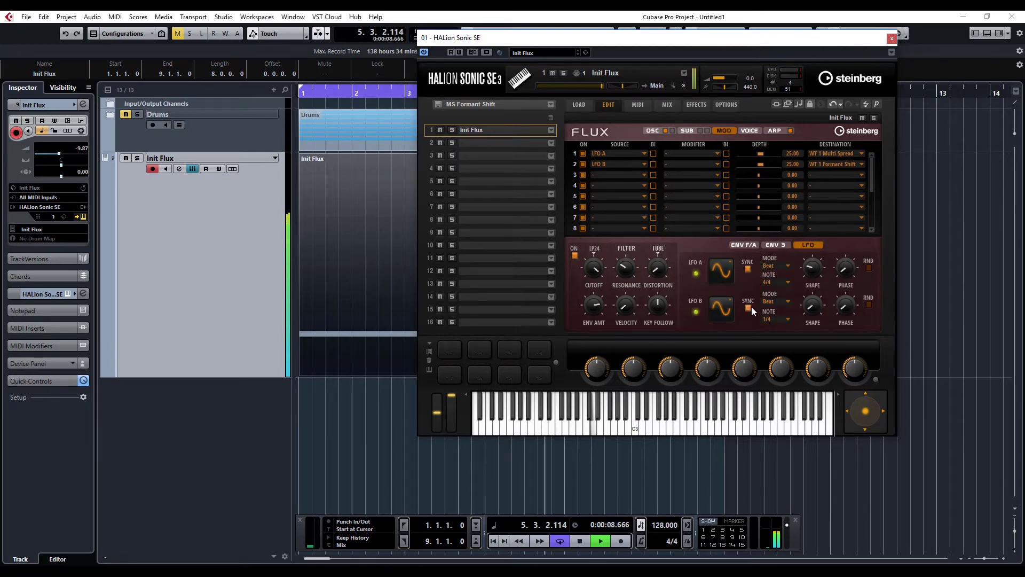
pyautogui.click(778, 319)
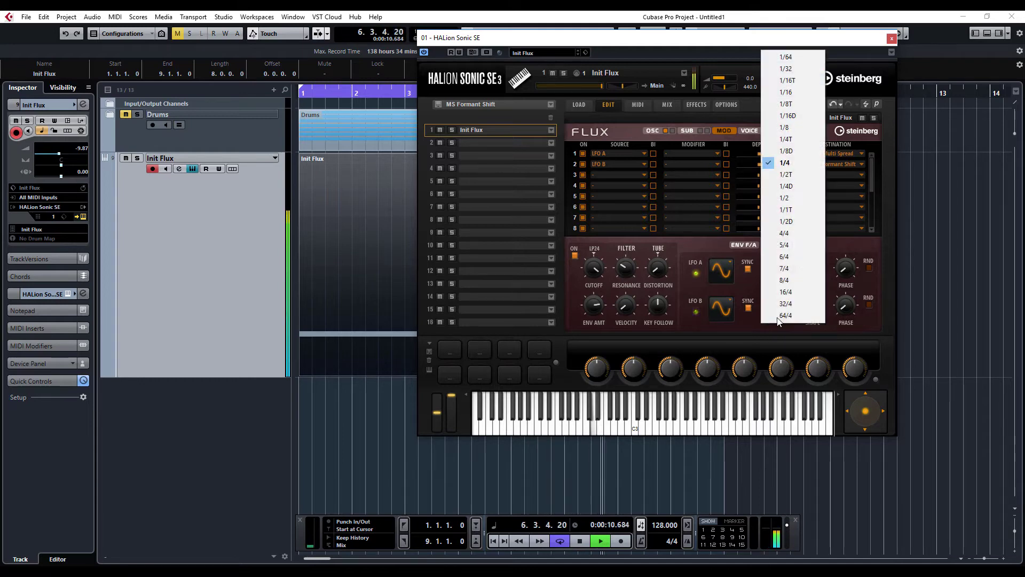
pyautogui.click(799, 283)
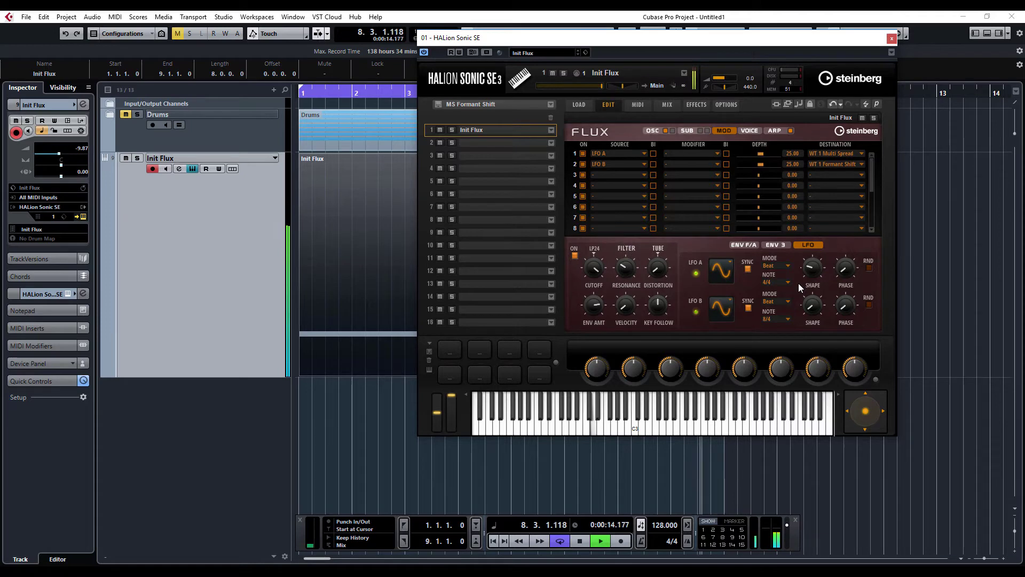
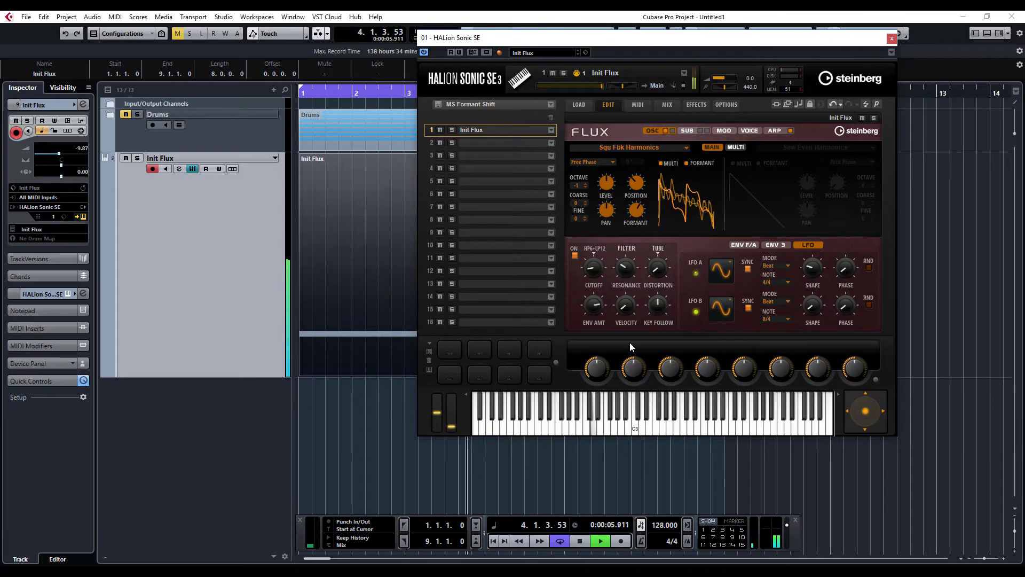
# - Change the filter type to HP18+LP6
pyautogui.click(596, 249)
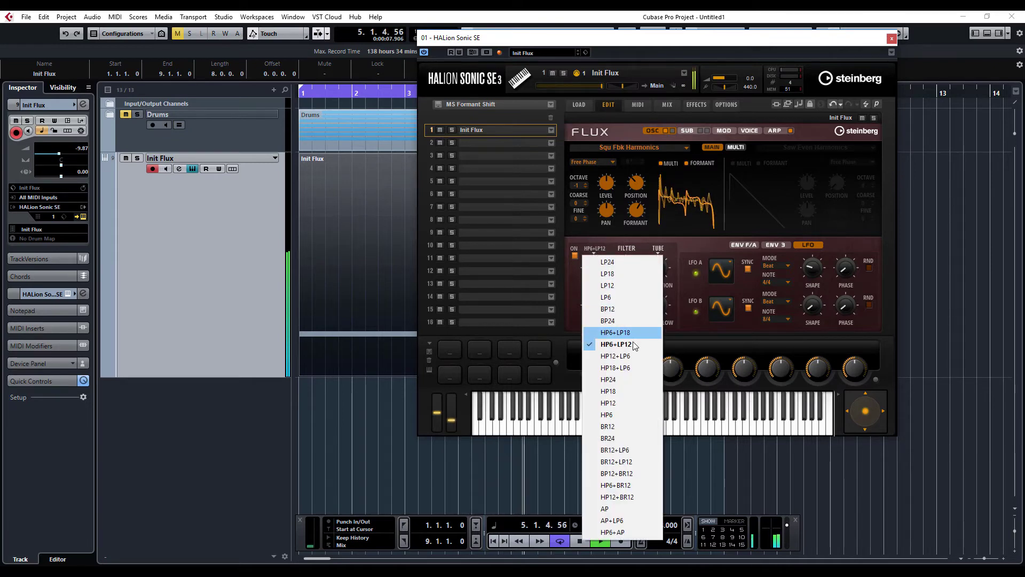
pyautogui.click(615, 368)
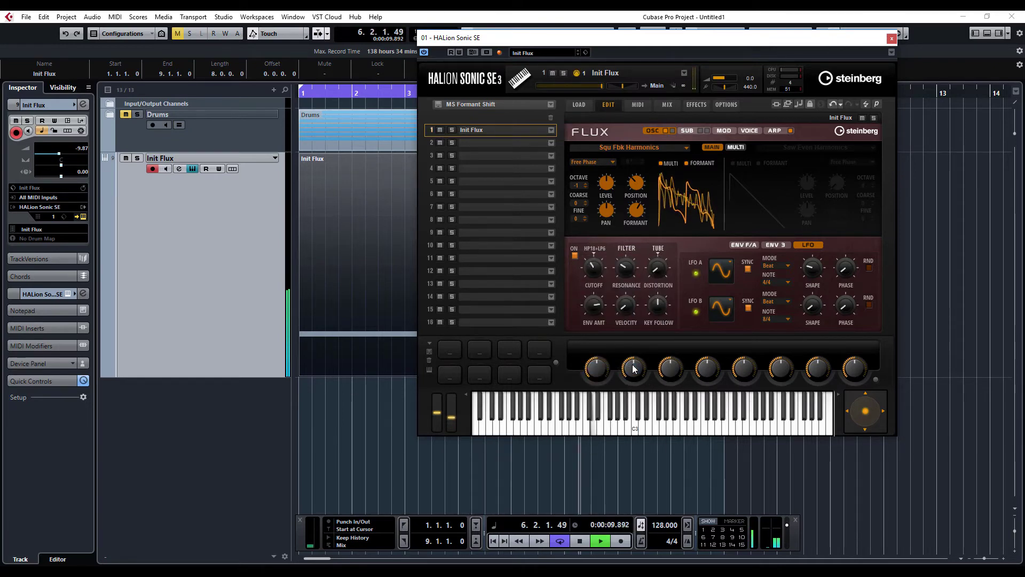
# - Try the BR12+LP6, BR12+LP12, BP12+BR12 and HP12+BR12 filter types in turn on the Flux sound
pyautogui.click(601, 251)
pyautogui.click(617, 446)
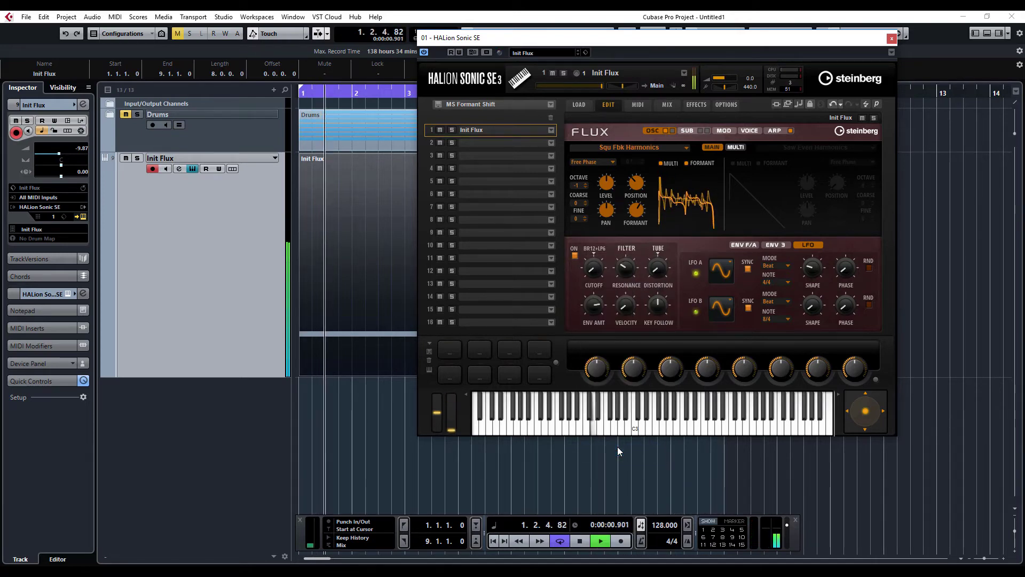
pyautogui.click(595, 250)
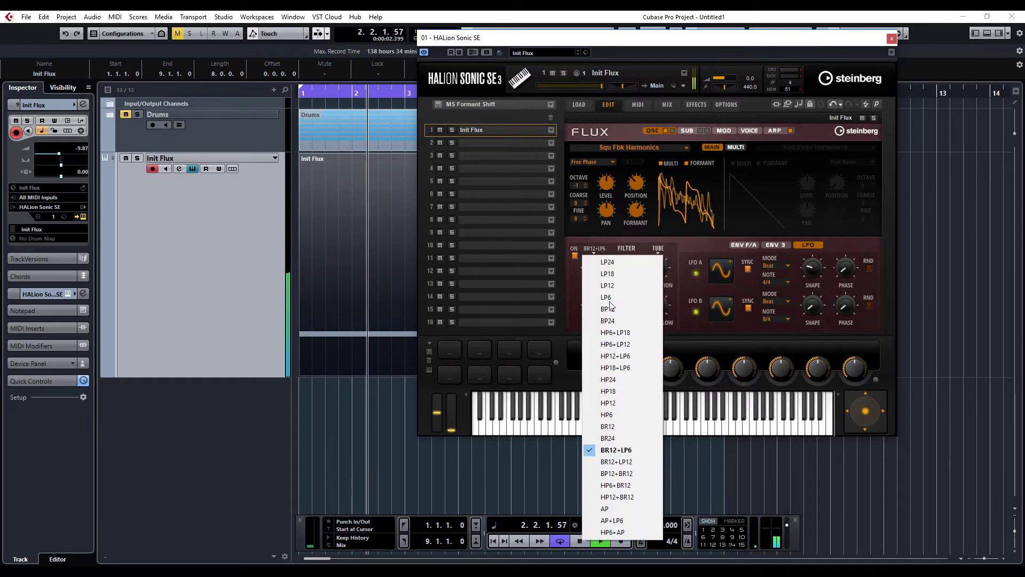
pyautogui.click(633, 463)
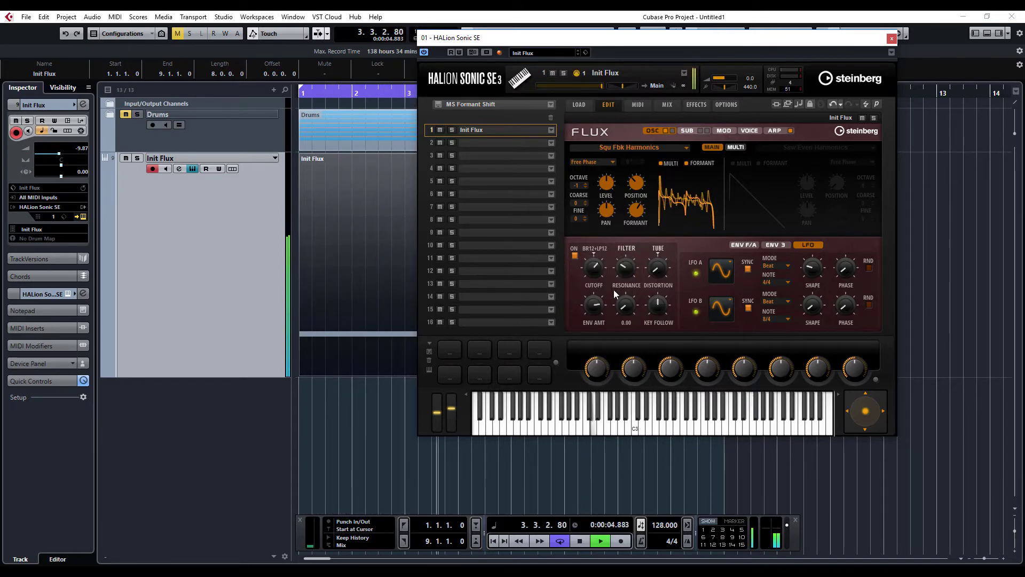
pyautogui.click(601, 250)
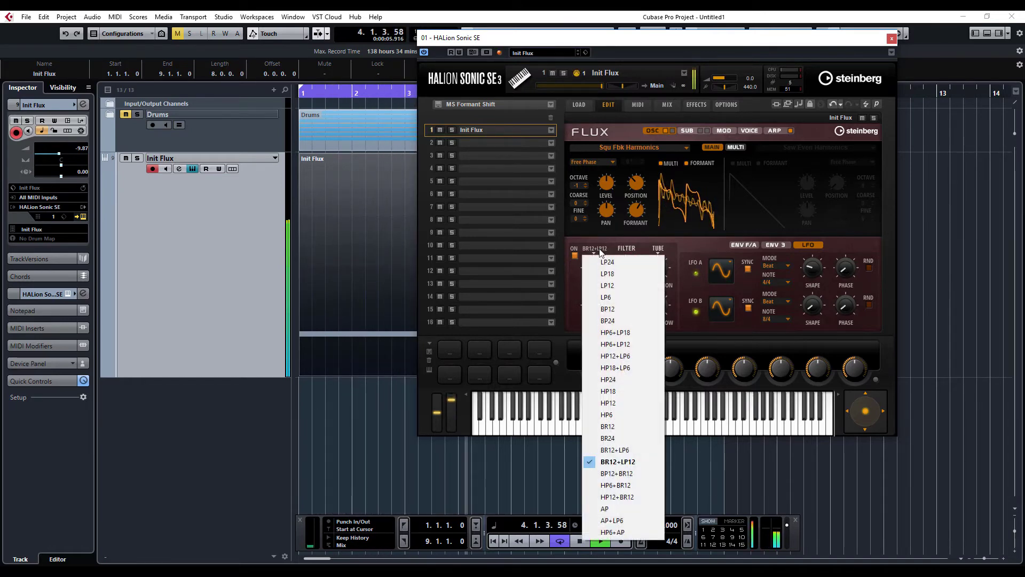
pyautogui.click(649, 475)
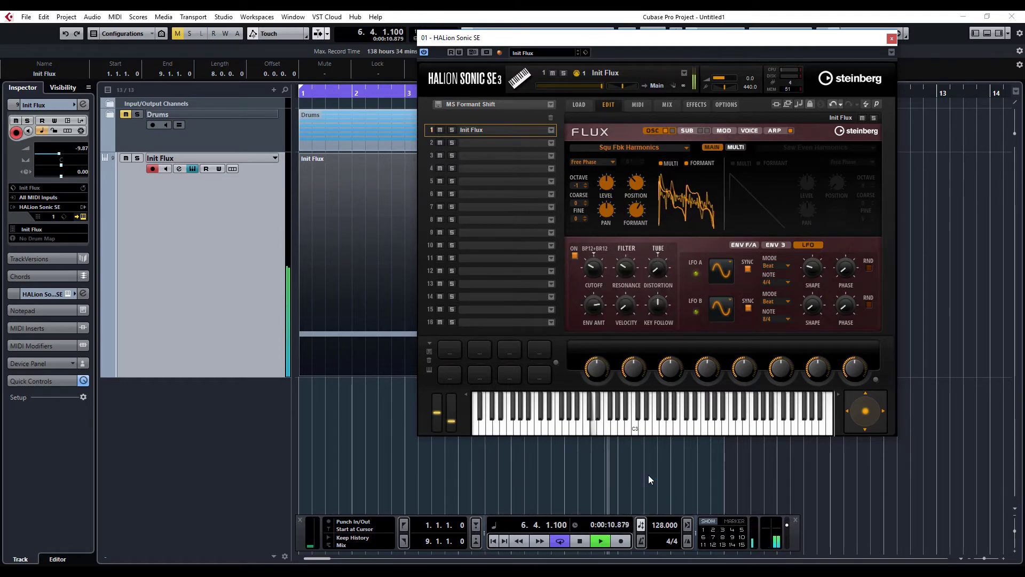
pyautogui.click(596, 249)
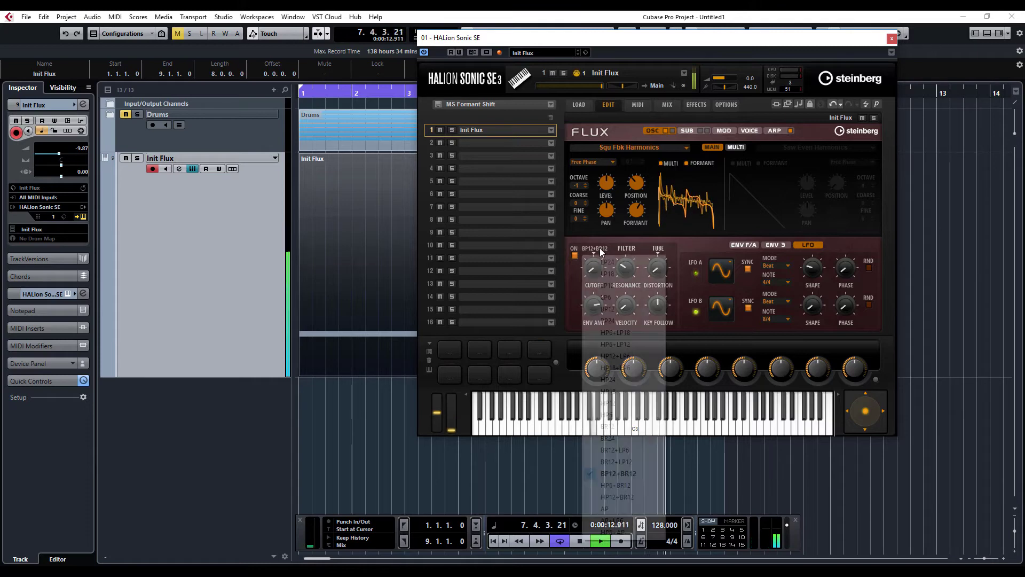
pyautogui.click(633, 492)
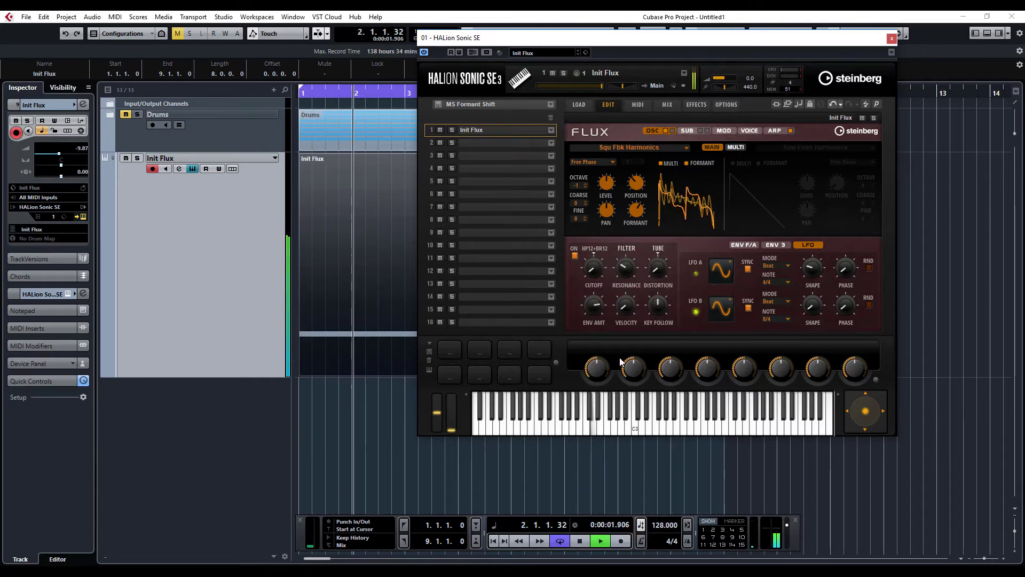
# - Change the filter type to HP6+AP
pyautogui.click(597, 250)
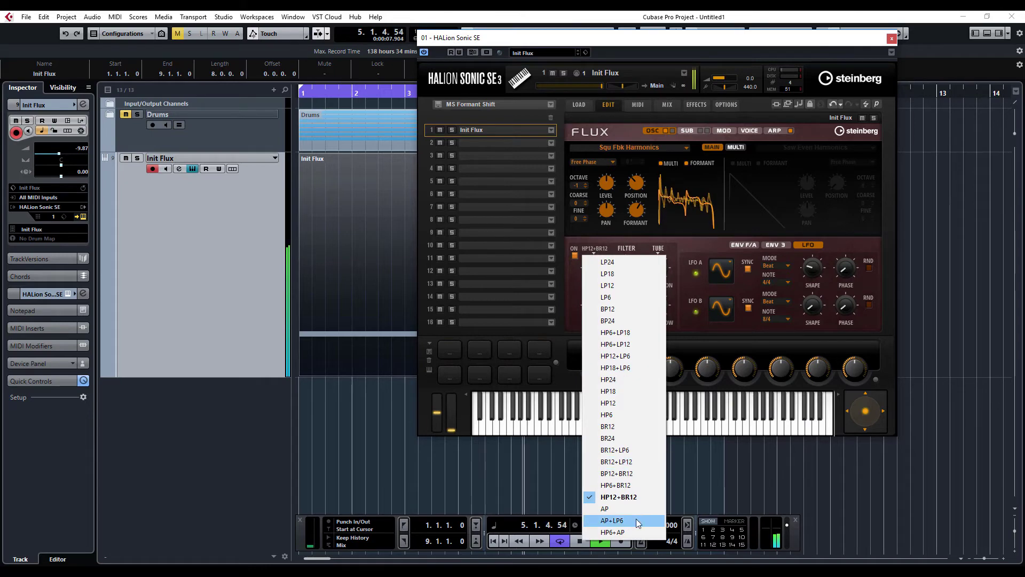
pyautogui.click(613, 532)
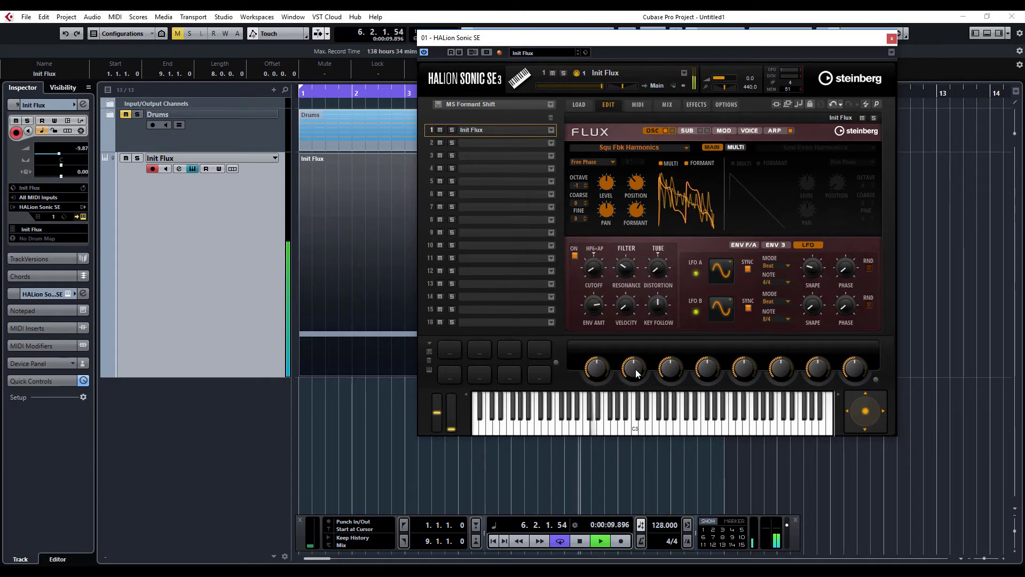
pyautogui.click(595, 249)
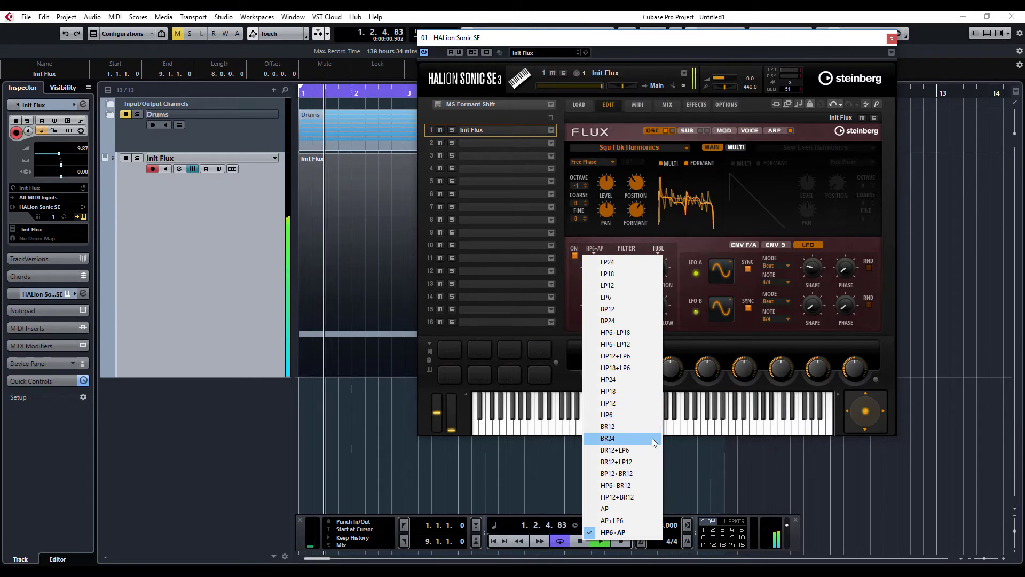
pyautogui.click(703, 250)
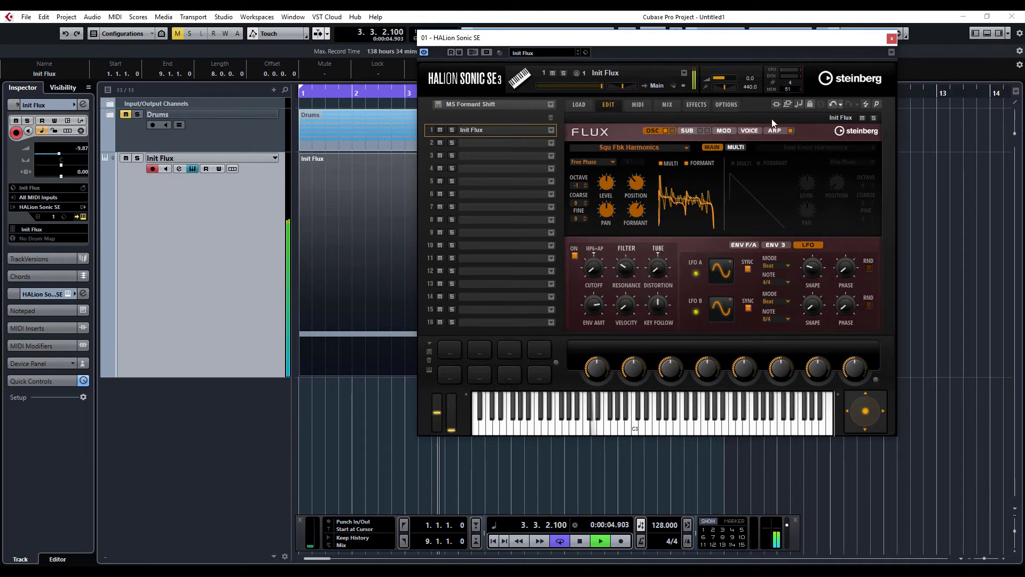
# - Route LFO A to WT 1 Pan in the third modulation row and set its depth to 20
pyautogui.click(724, 131)
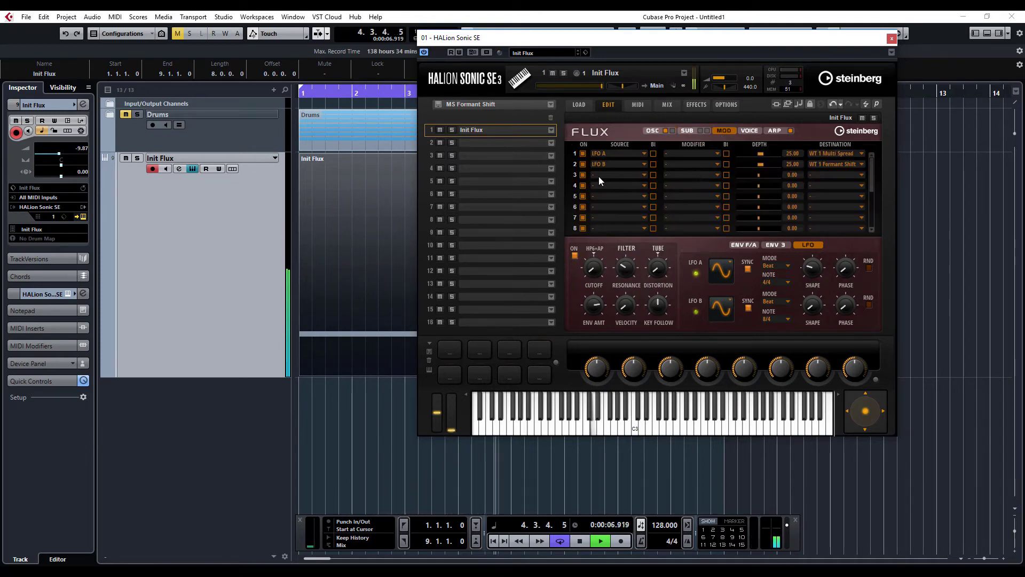
pyautogui.click(599, 178)
pyautogui.click(603, 196)
pyautogui.click(828, 174)
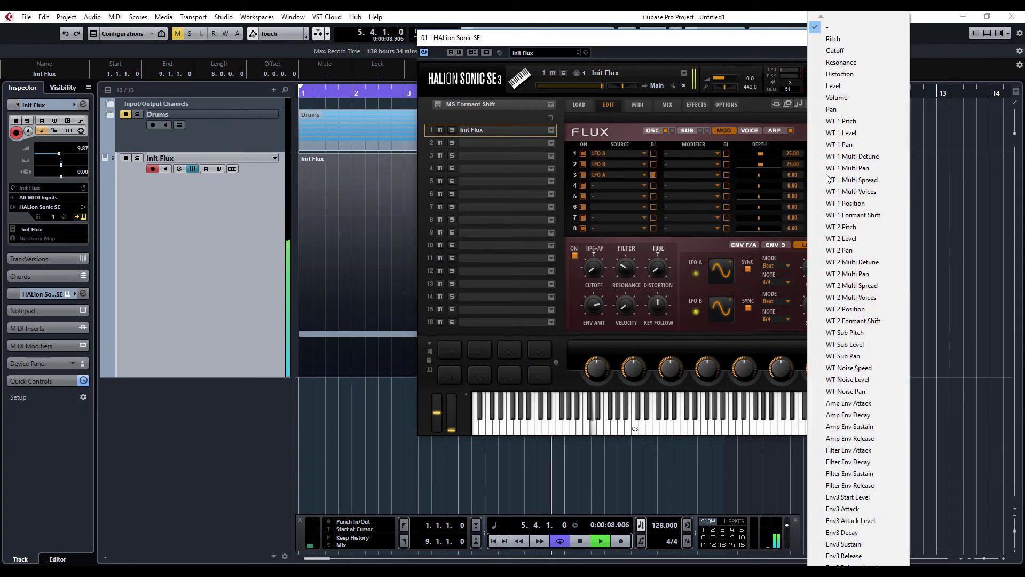
pyautogui.click(864, 144)
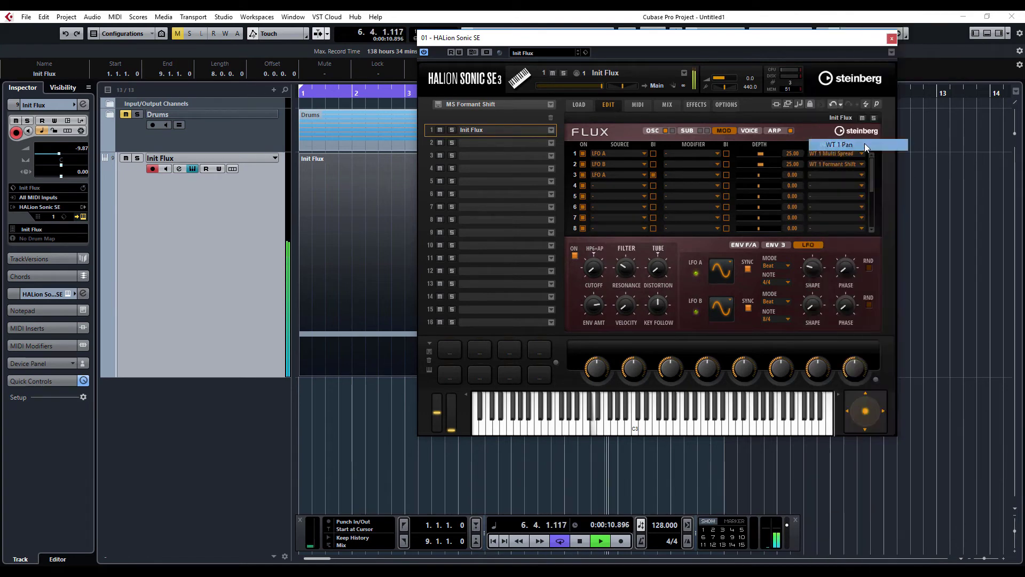
pyautogui.doubleClick(792, 175)
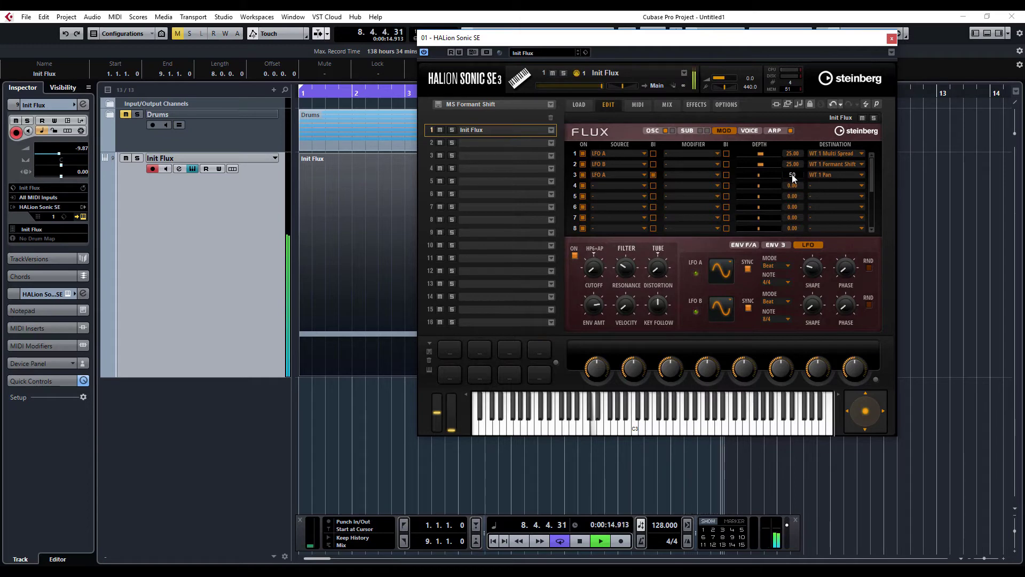
pyautogui.press('Return')
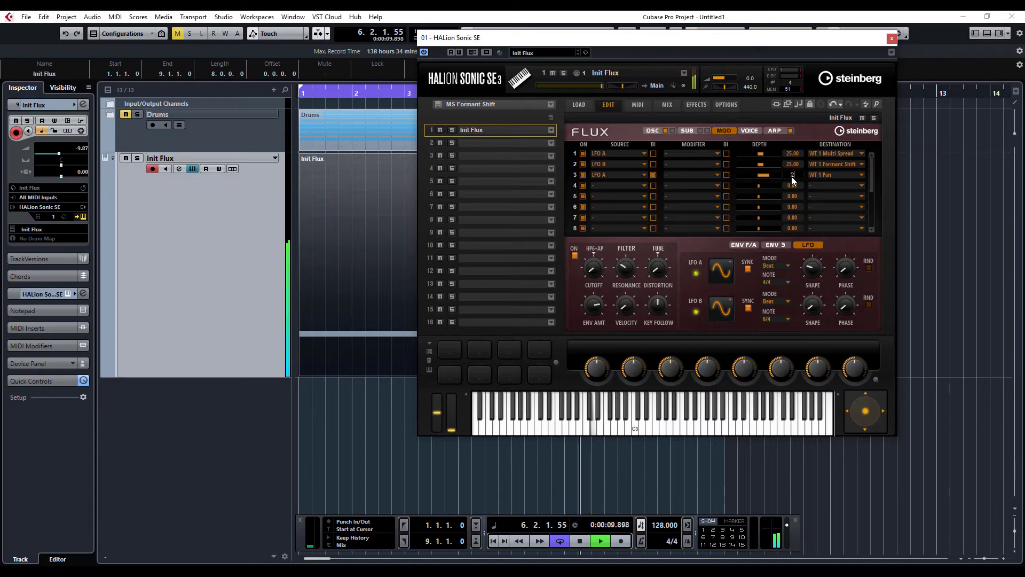
pyautogui.write('0')
pyautogui.press('Return')
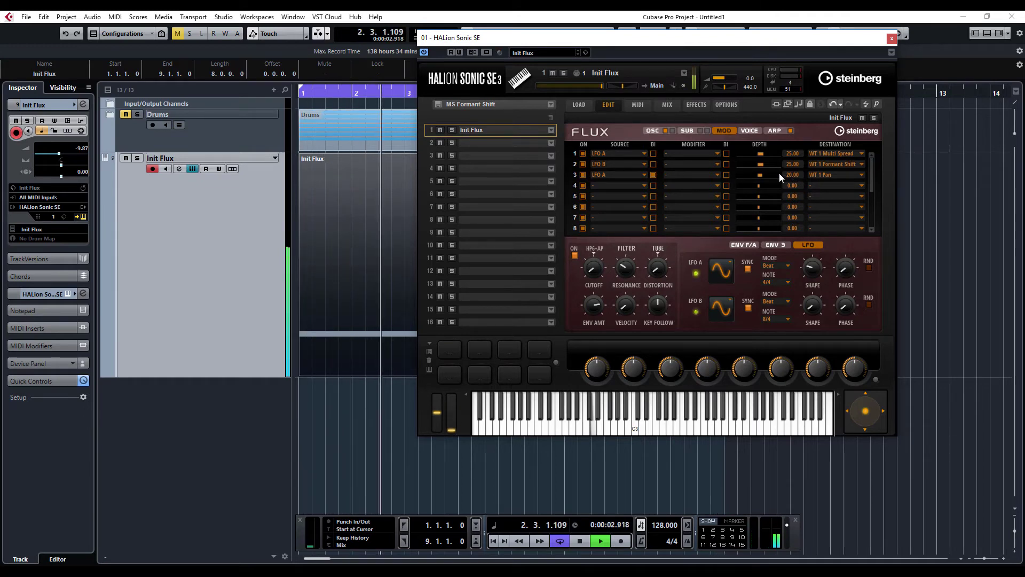
# - Lower the filter's envelope amount
pyautogui.click(653, 130)
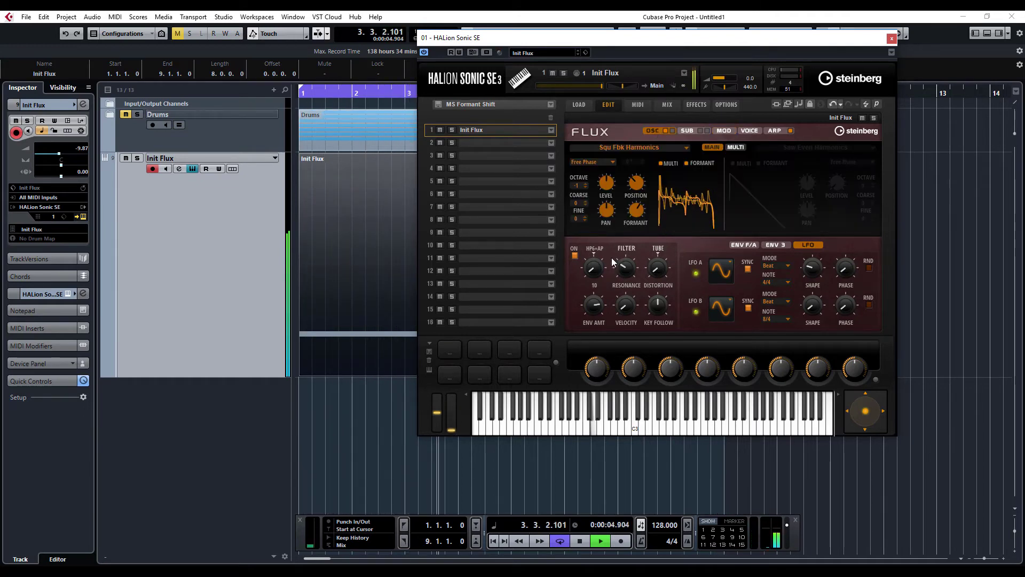
pyautogui.moveTo(595, 308)
pyautogui.mouseDown()
pyautogui.moveTo(599, 354)
pyautogui.moveTo(588, 305)
pyautogui.moveTo(595, 317)
pyautogui.mouseUp()
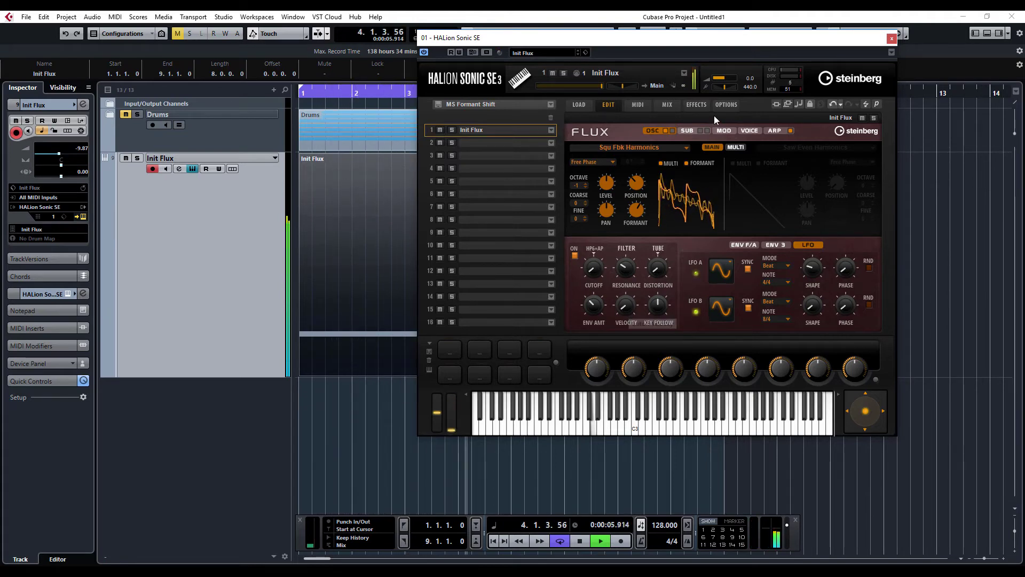
# - Draw a rising and falling controller 1 curve across the 16 arpeggiator steps
pyautogui.click(773, 131)
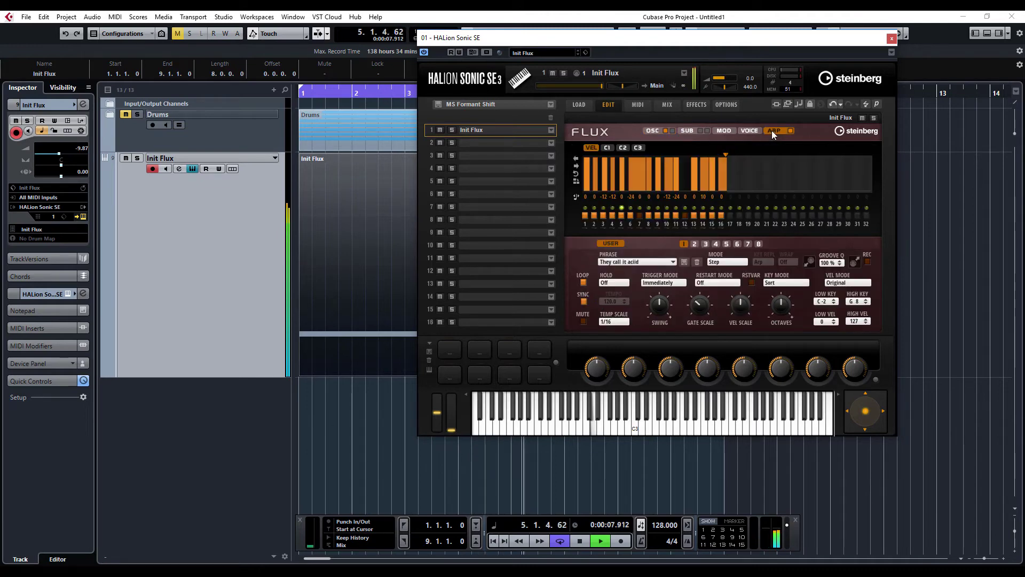
pyautogui.click(606, 148)
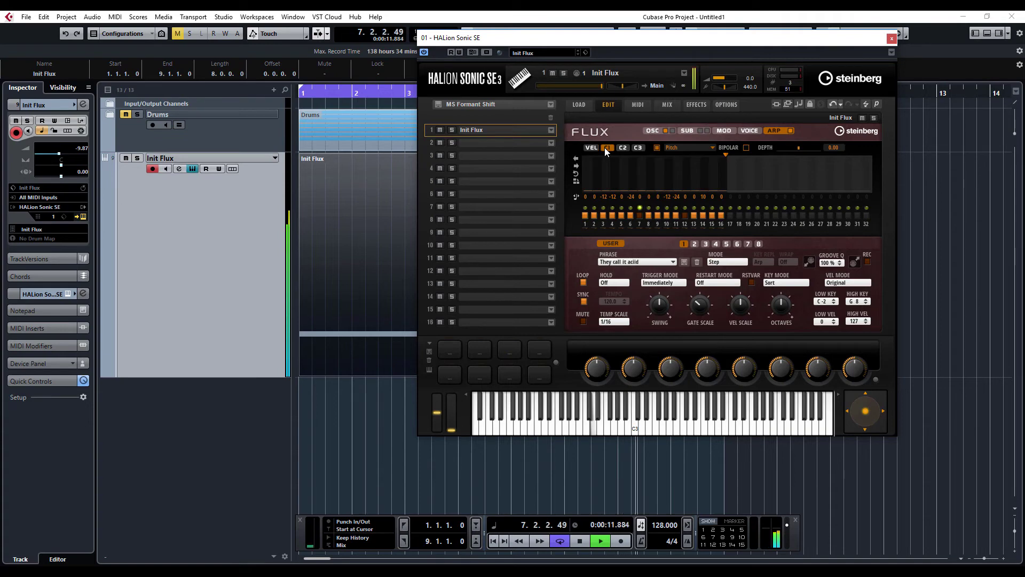
pyautogui.click(589, 172)
pyautogui.moveTo(648, 168)
pyautogui.mouseDown()
pyautogui.moveTo(691, 176)
pyautogui.moveTo(734, 198)
pyautogui.moveTo(739, 189)
pyautogui.moveTo(608, 186)
pyautogui.moveTo(631, 166)
pyautogui.moveTo(679, 182)
pyautogui.moveTo(710, 165)
pyautogui.mouseUp()
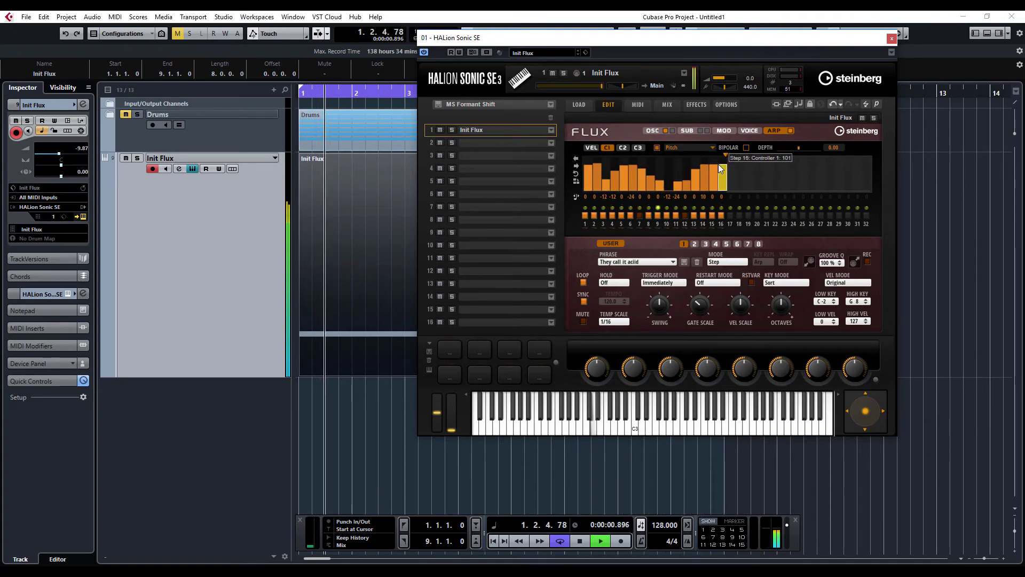
# - Assign arpeggiator controller 1 to WT 1 Multi Detune with a depth of -25
pyautogui.click(680, 149)
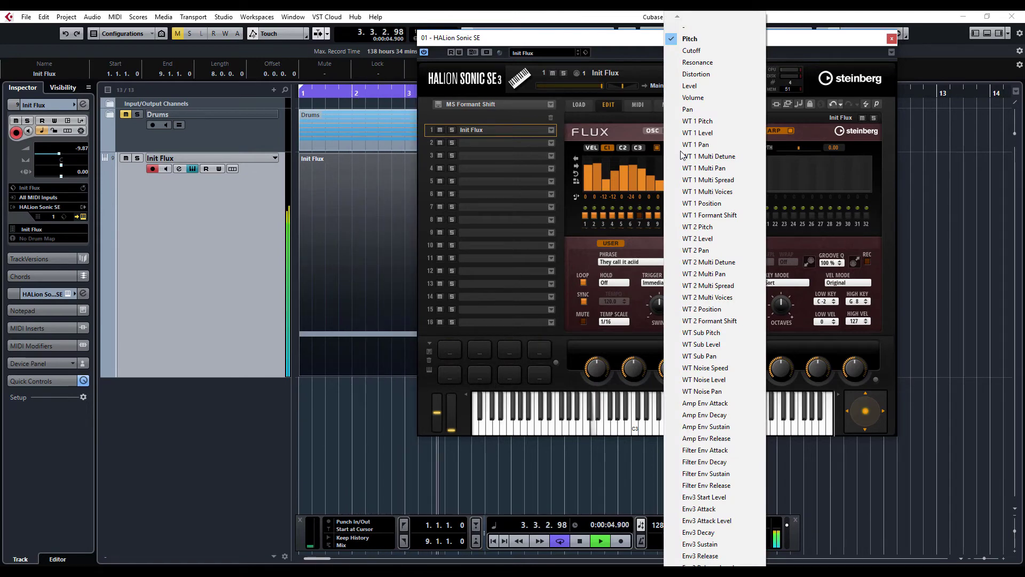
pyautogui.click(741, 156)
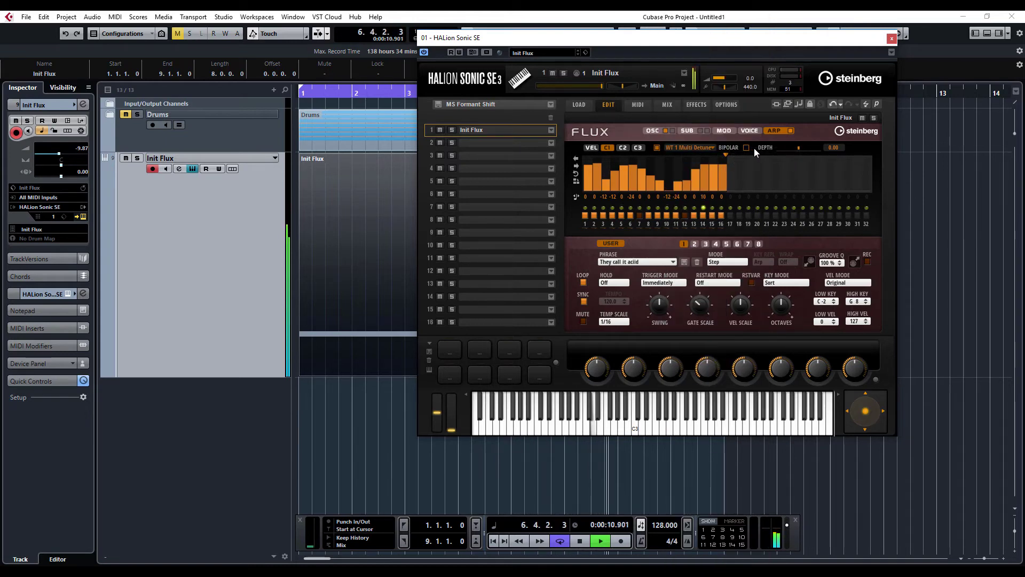
pyautogui.moveTo(800, 146); pyautogui.dragTo(805, 149)
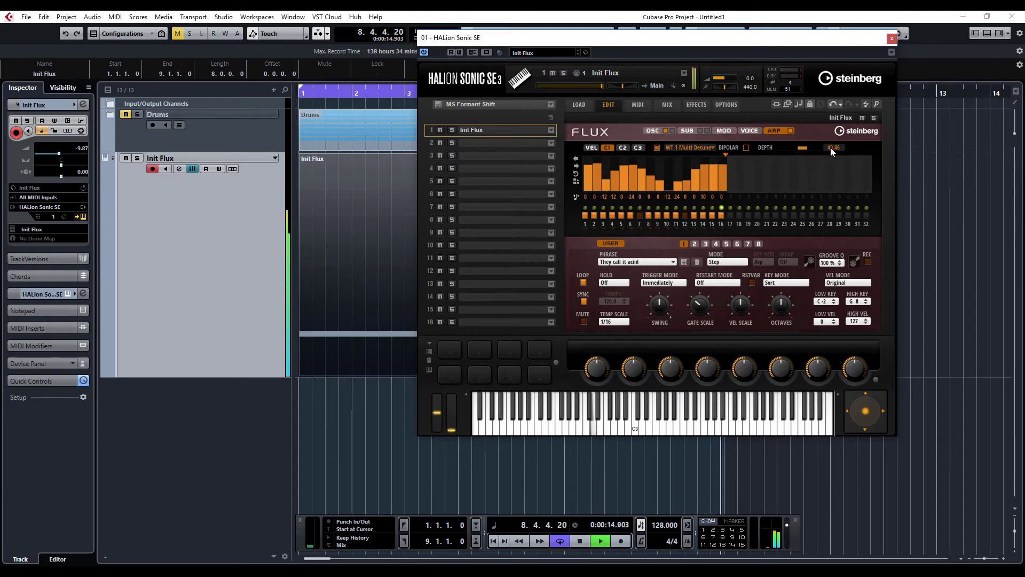
pyautogui.click(831, 148)
pyautogui.press('BackSpace')
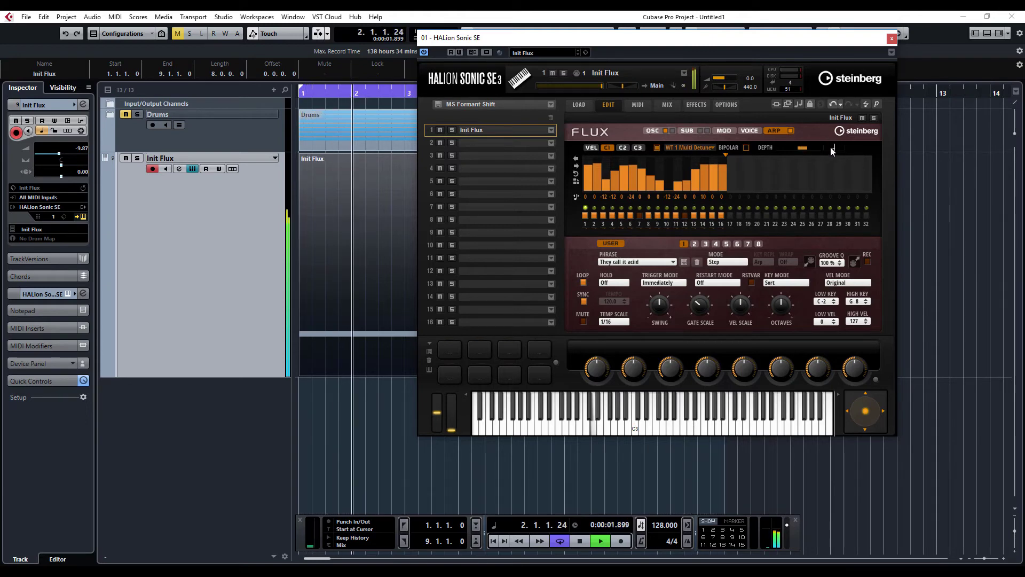
pyautogui.write('-25')
pyautogui.press('Return')
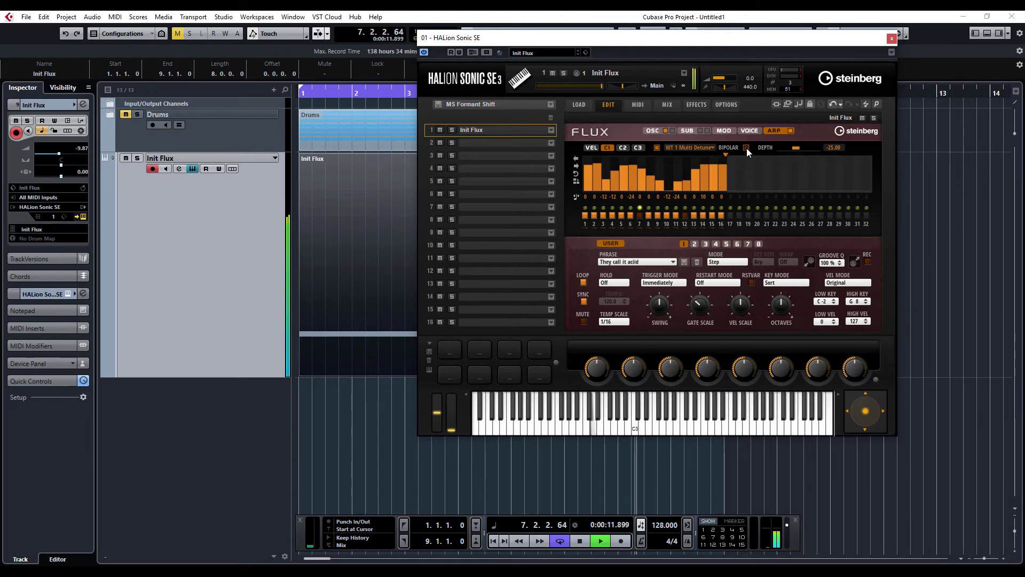
# - Set the arpeggiator controller 1 depth to 20
pyautogui.doubleClick(835, 148)
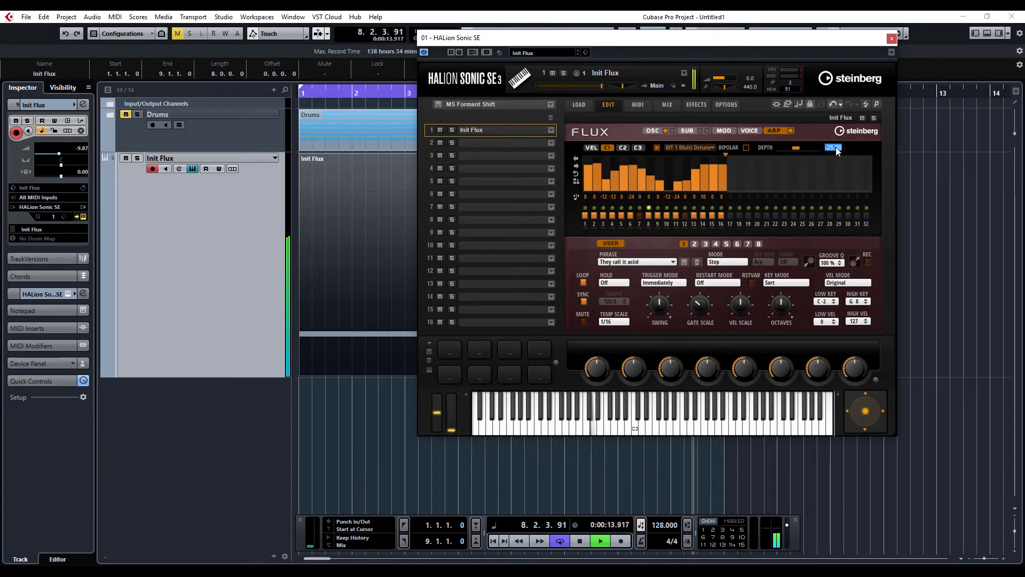
pyautogui.write('20')
pyautogui.press('Return')
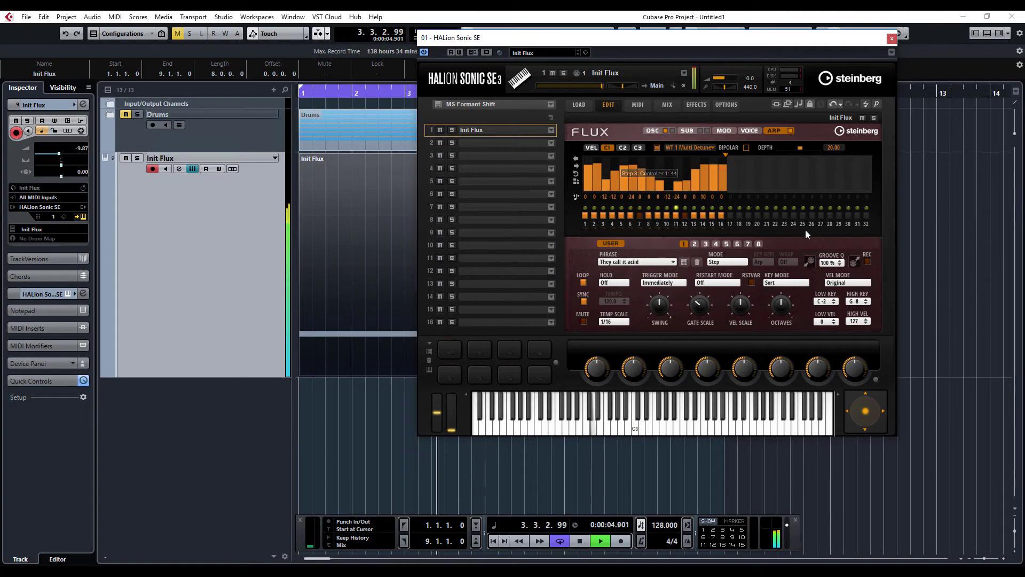
# - Redraw the controller 1 curve across the 16 arpeggiator steps and raise the swing to 20
pyautogui.moveTo(591, 164)
pyautogui.mouseDown()
pyautogui.moveTo(669, 178)
pyautogui.moveTo(725, 175)
pyautogui.mouseUp()
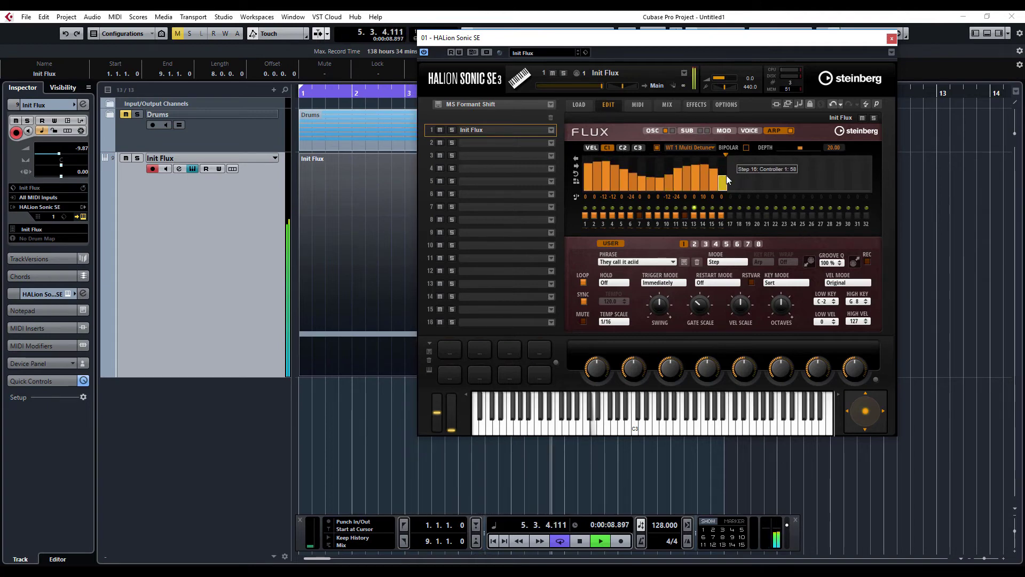
pyautogui.moveTo(586, 167); pyautogui.dragTo(609, 158)
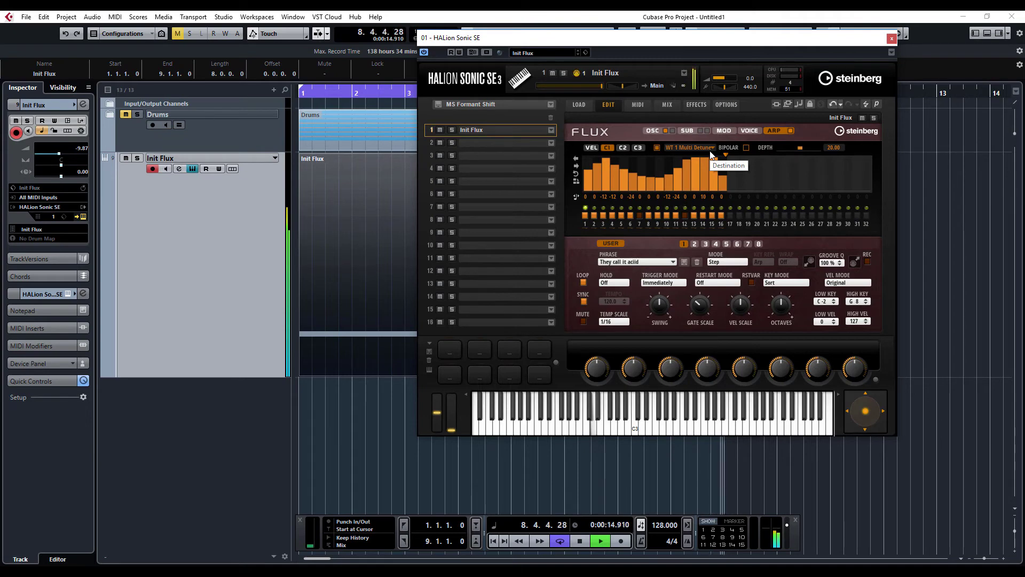
pyautogui.moveTo(661, 302)
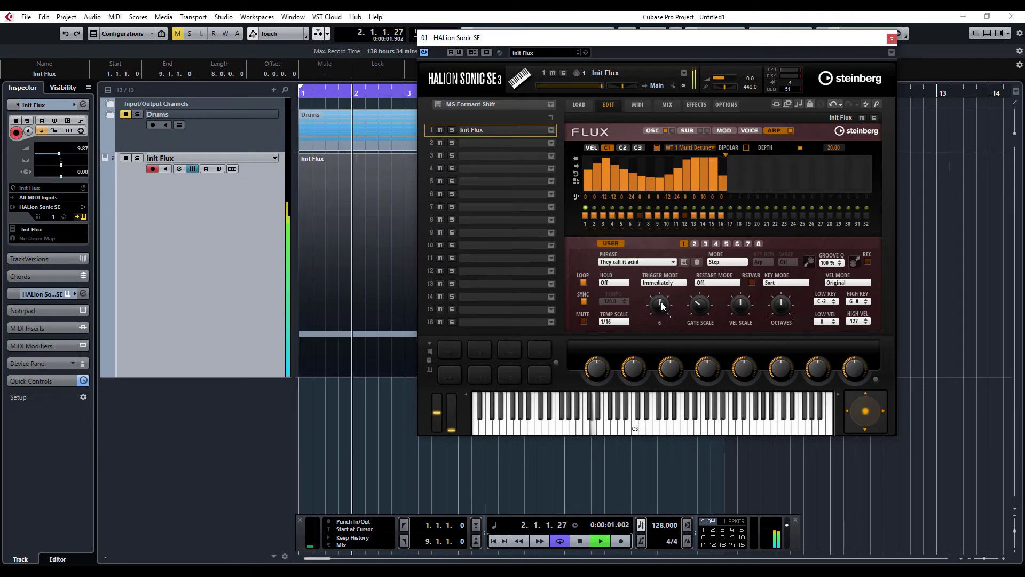
pyautogui.moveTo(661, 302); pyautogui.dragTo(661, 298)
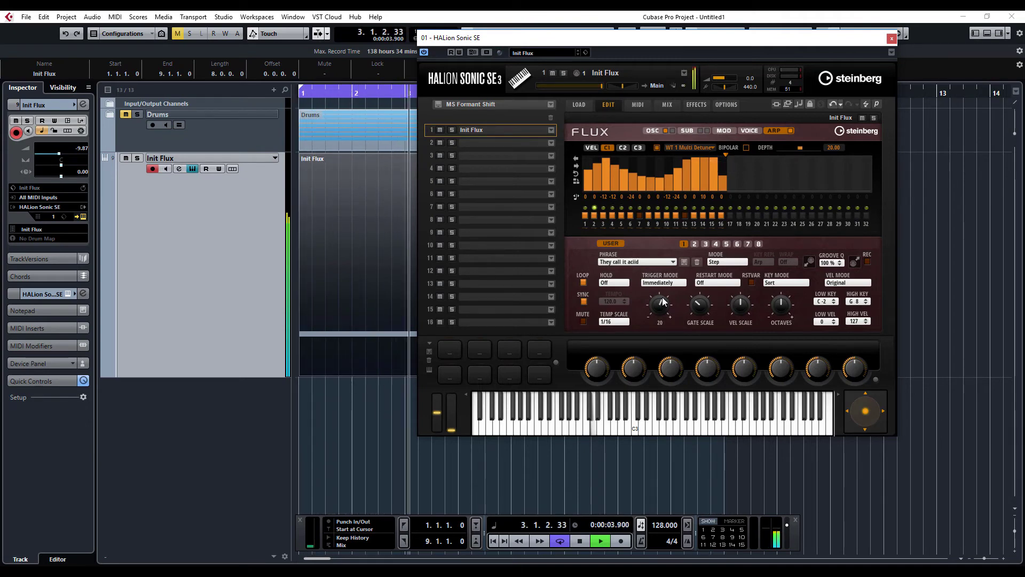
# - Unmute the Drums track
pyautogui.moveTo(710, 312)
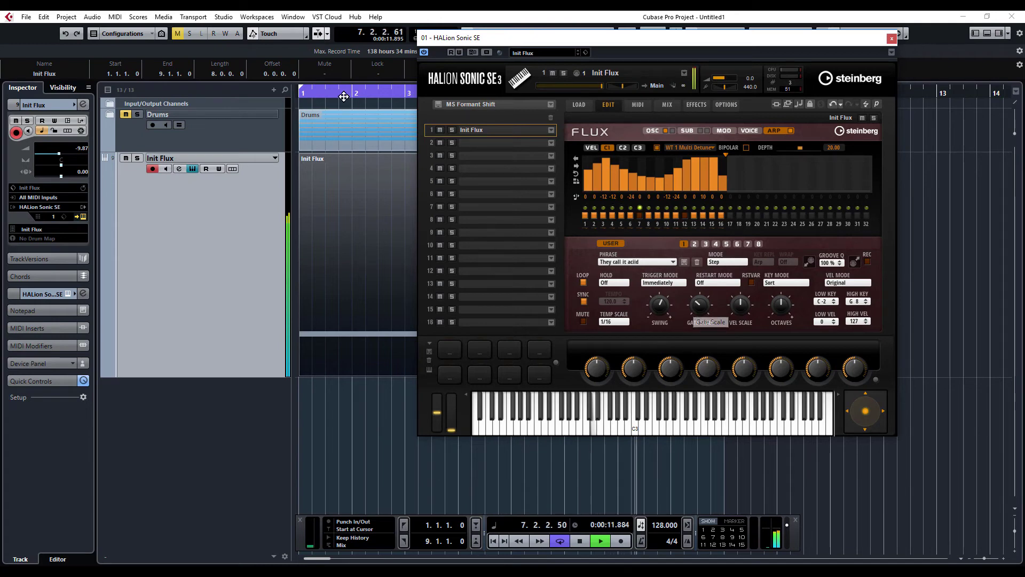
pyautogui.click(127, 114)
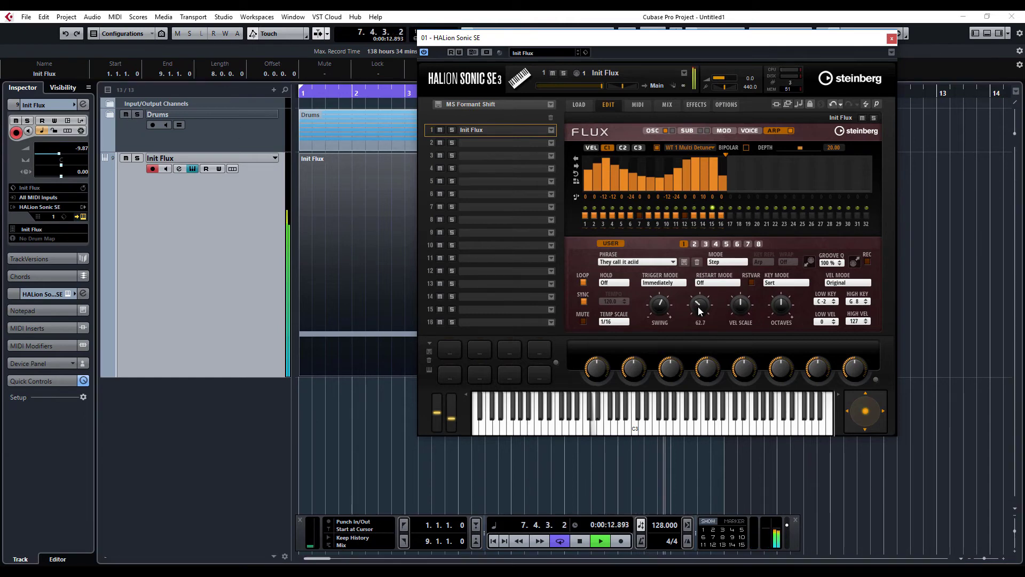
# - Lower the arpeggiator's gate scale and shorten the pattern to 4 steps
pyautogui.moveTo(698, 306); pyautogui.dragTo(701, 340)
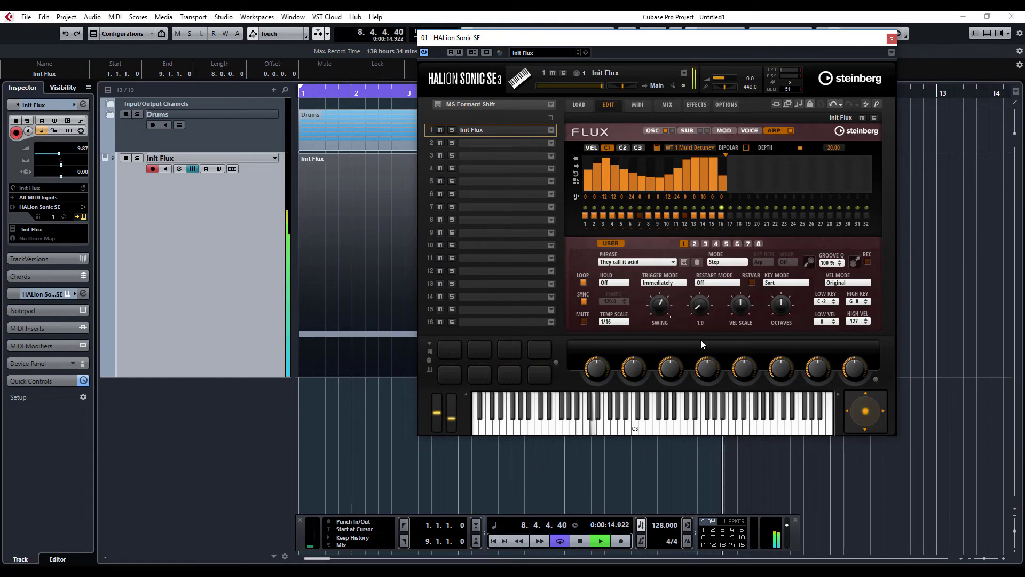
pyautogui.scroll(10, 704, 307)
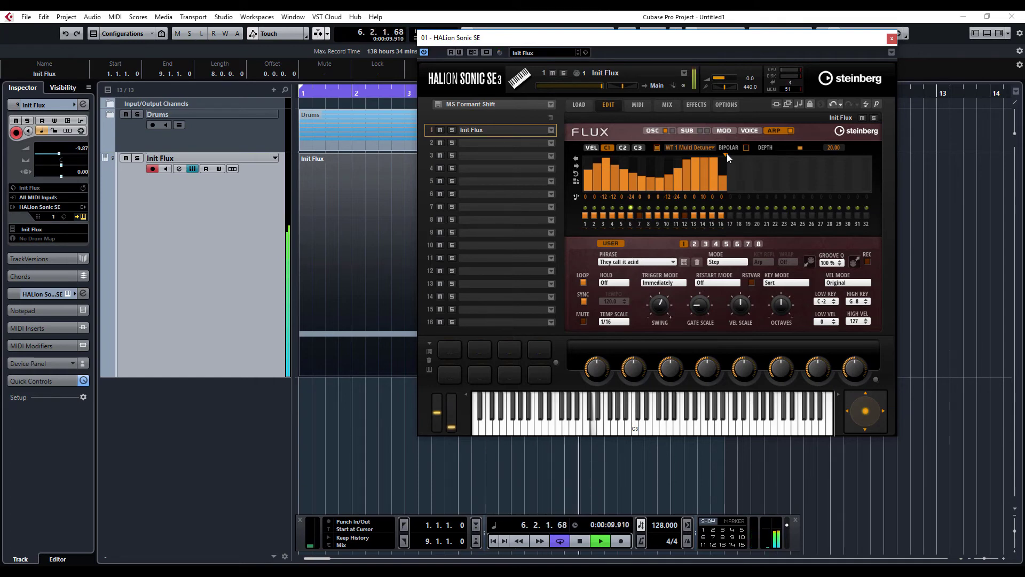
pyautogui.moveTo(726, 154); pyautogui.dragTo(652, 161)
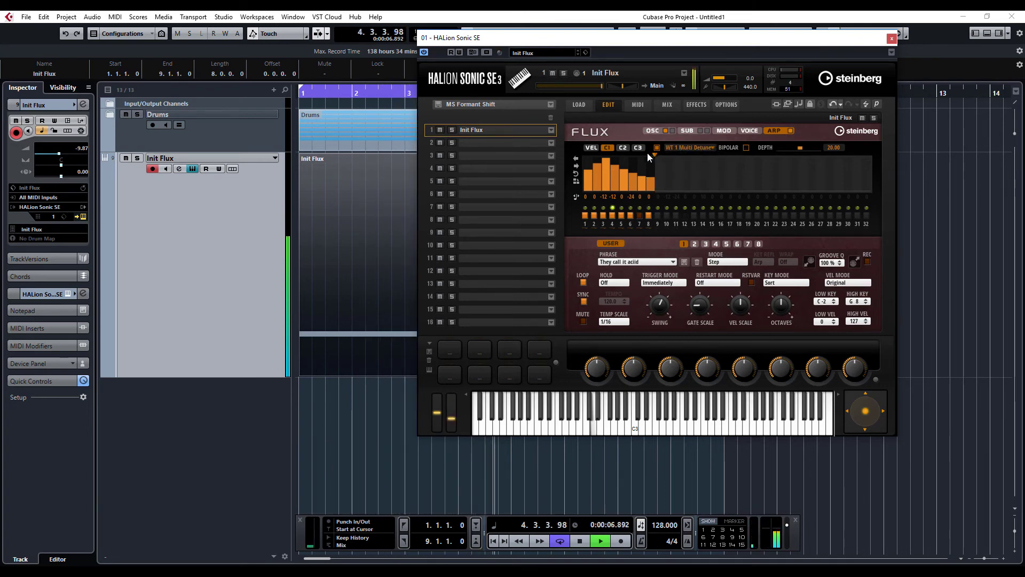
pyautogui.moveTo(647, 153); pyautogui.dragTo(619, 155)
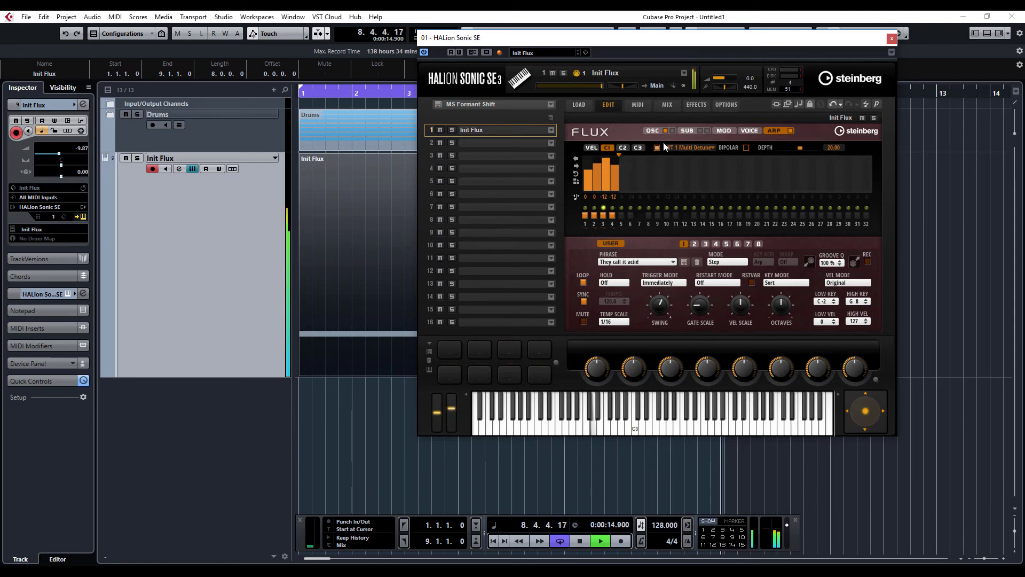
# - Route Arp Controller 2 to Cutoff in modulation row 4 with a depth of about 36 and make its source bipolar
pyautogui.click(651, 131)
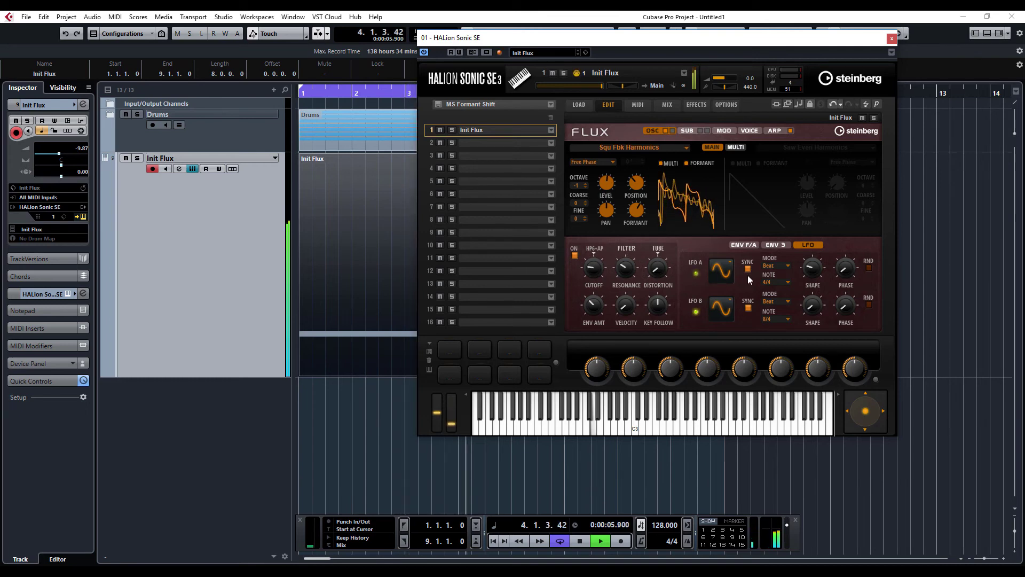
pyautogui.click(724, 130)
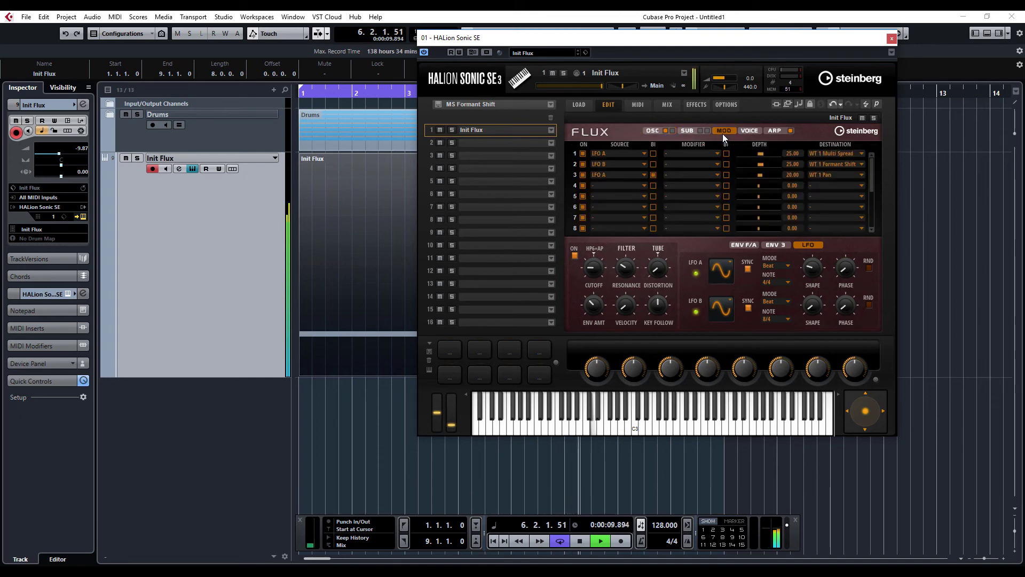
pyautogui.click(601, 188)
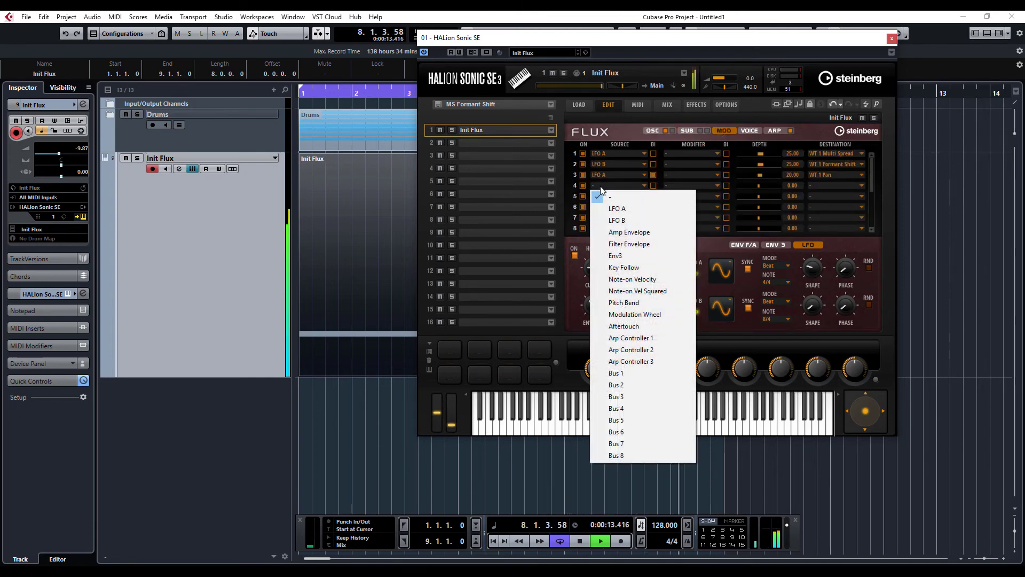
pyautogui.click(650, 350)
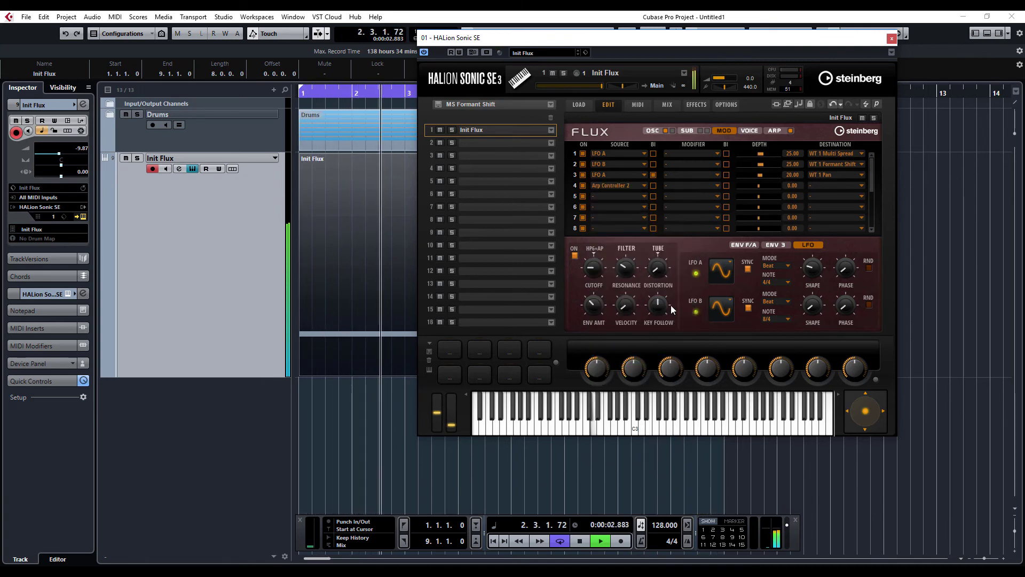
pyautogui.click(816, 186)
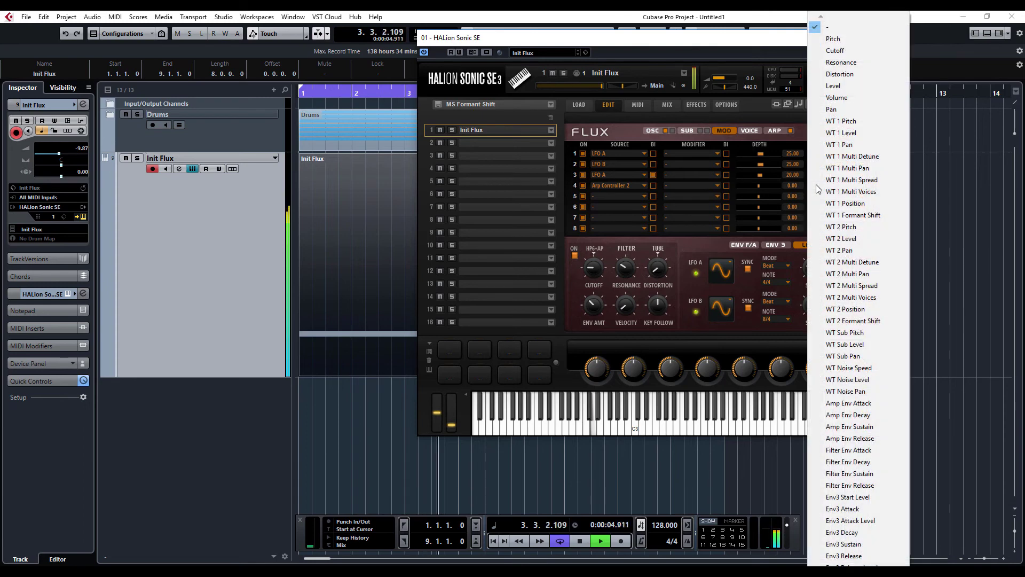
pyautogui.click(851, 49)
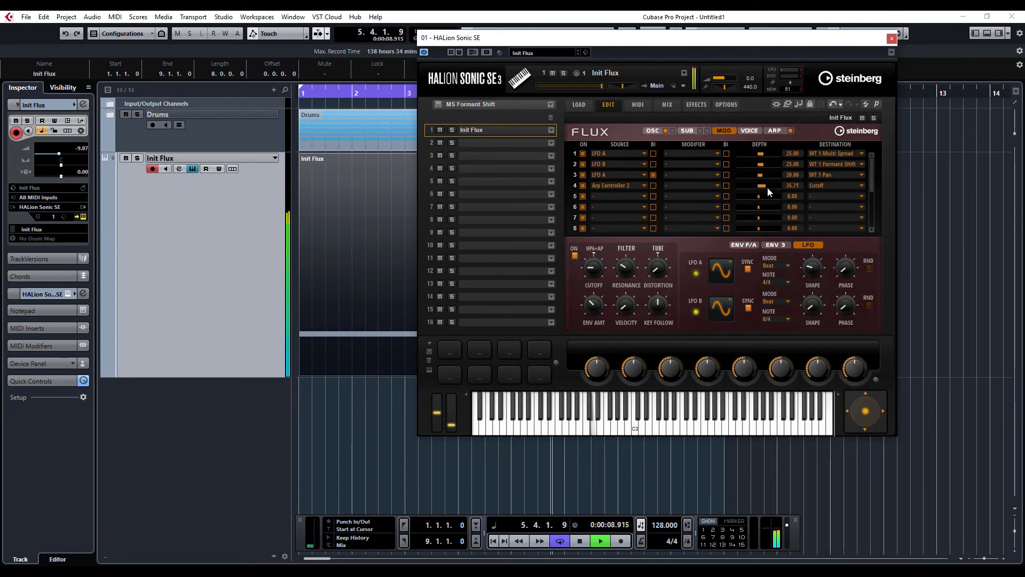
pyautogui.click(654, 186)
# - Draw alternating low and high controller 2 values across the four arpeggiator steps and set the Cutoff modulation depth to 57.14
pyautogui.click(774, 131)
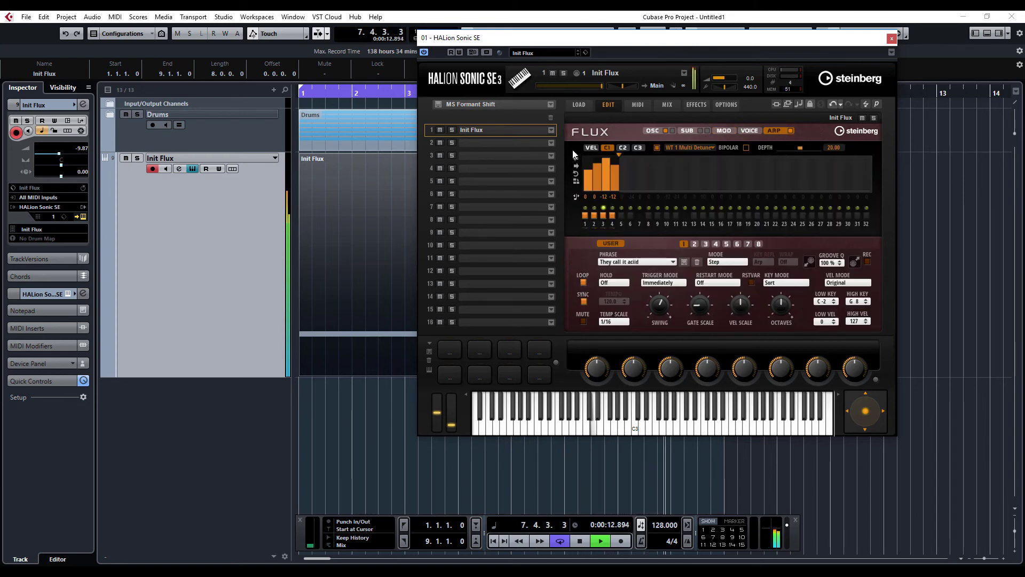
pyautogui.click(622, 148)
pyautogui.moveTo(588, 182)
pyautogui.mouseDown()
pyautogui.moveTo(599, 158)
pyautogui.moveTo(616, 180)
pyautogui.moveTo(615, 164)
pyautogui.mouseUp()
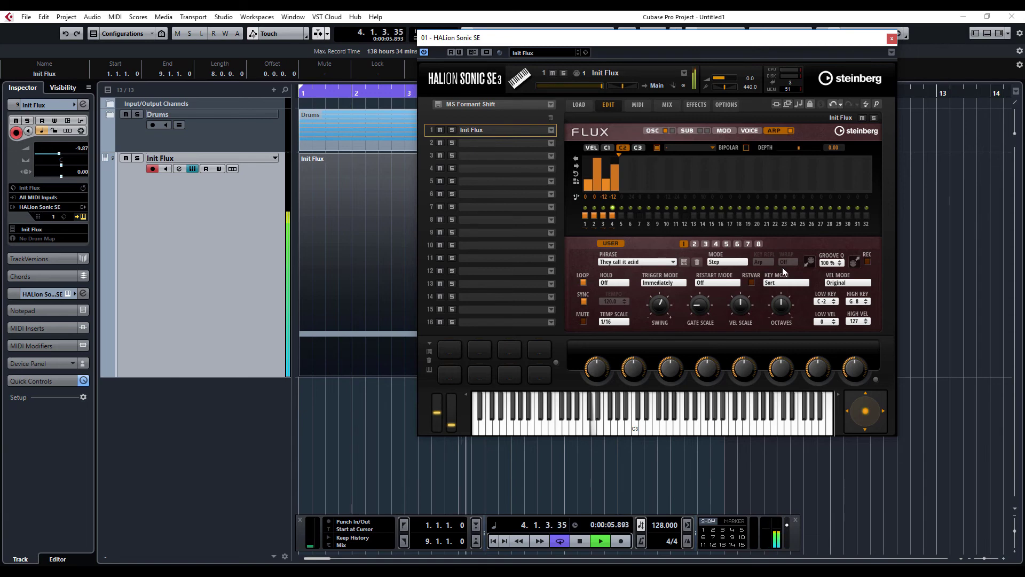
pyautogui.click(720, 130)
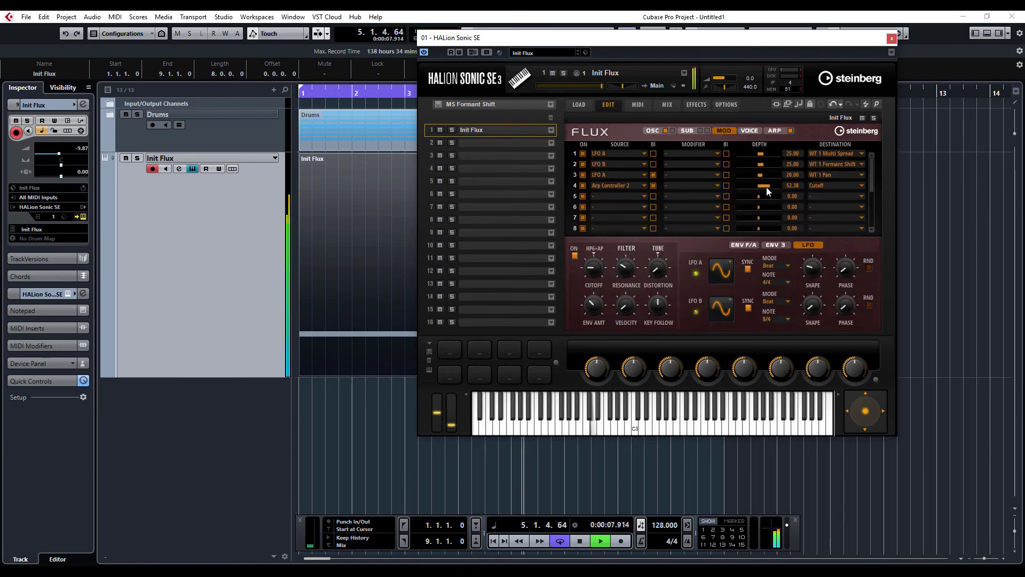
pyautogui.moveTo(779, 187)
pyautogui.mouseDown()
pyautogui.moveTo(655, 187)
pyautogui.moveTo(781, 188)
pyautogui.moveTo(772, 189)
pyautogui.mouseUp()
# - Route Arp Controller 1 to Resonance in modulation row 5 with a depth of 61.90
pyautogui.click(598, 196)
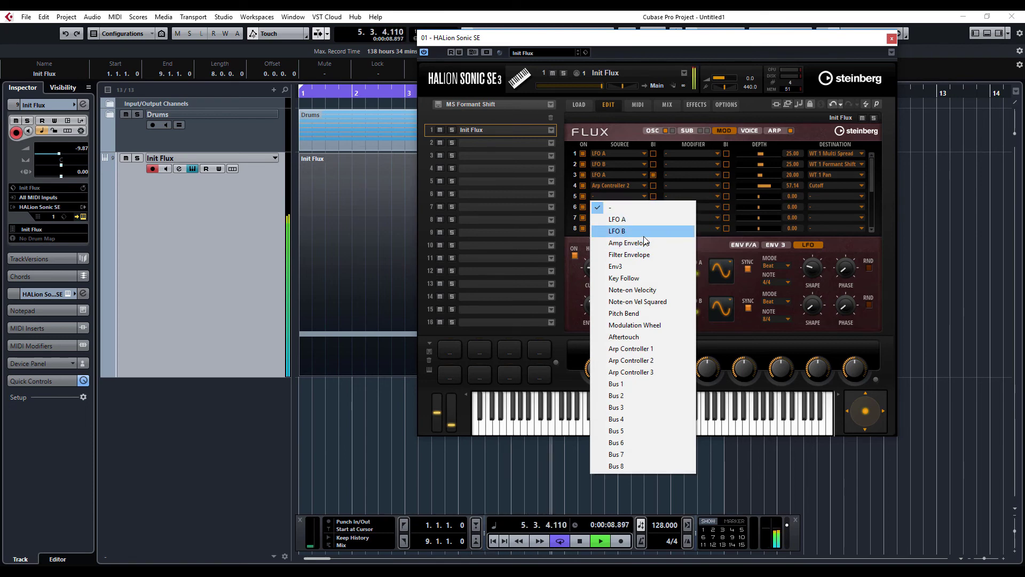
pyautogui.click(646, 348)
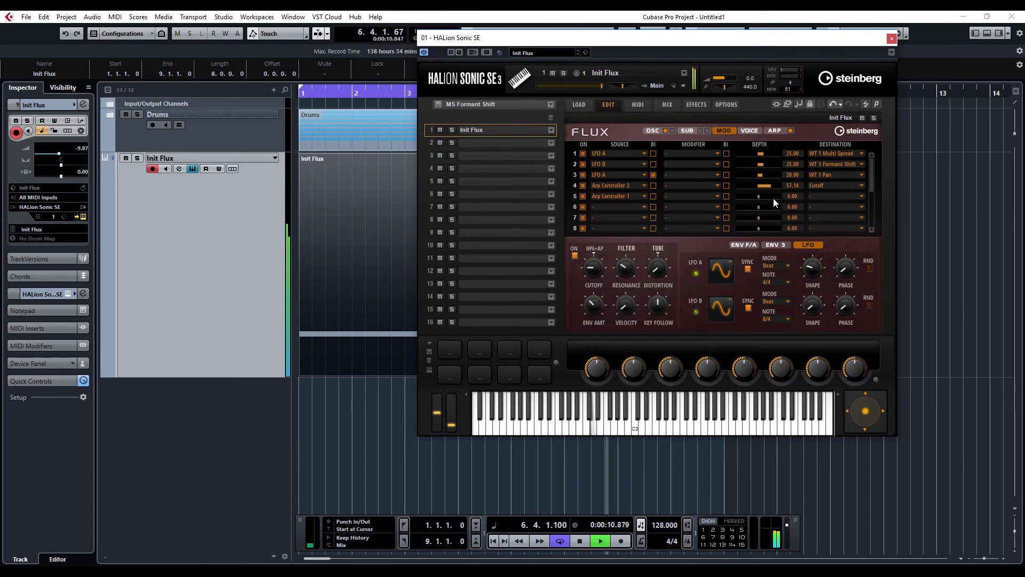
pyautogui.click(807, 196)
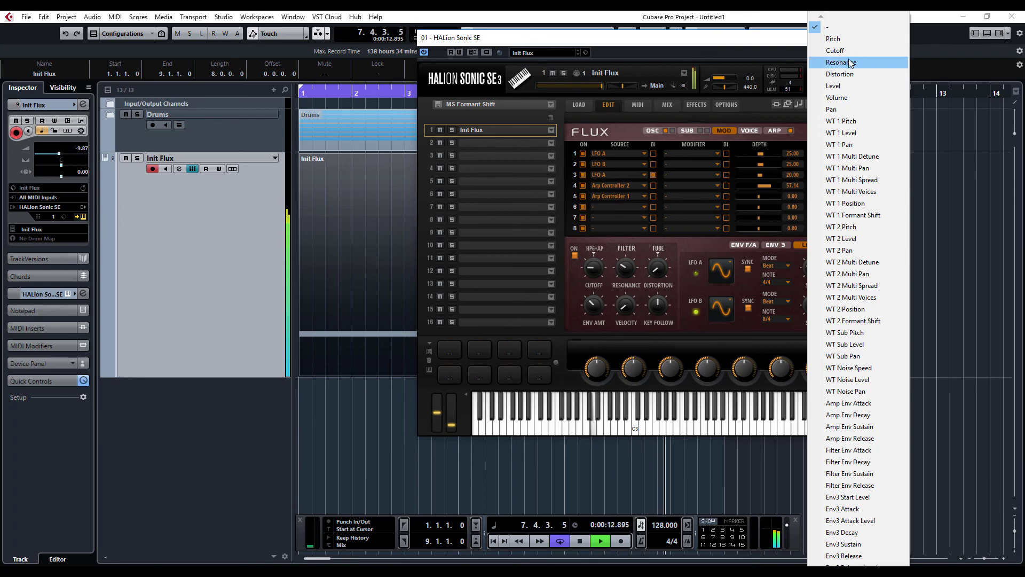
pyautogui.click(851, 62)
pyautogui.moveTo(759, 197)
pyautogui.mouseDown()
pyautogui.moveTo(777, 201)
pyautogui.moveTo(730, 198)
pyautogui.moveTo(771, 199)
pyautogui.mouseUp()
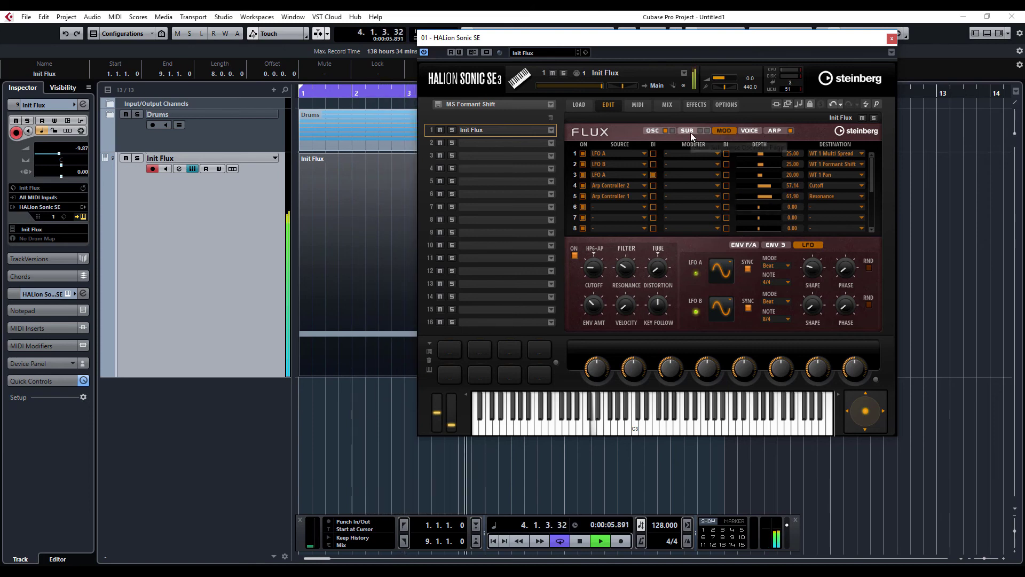
# - Try higher filter resonance values and settle on a setting slightly below the starting one
pyautogui.click(652, 130)
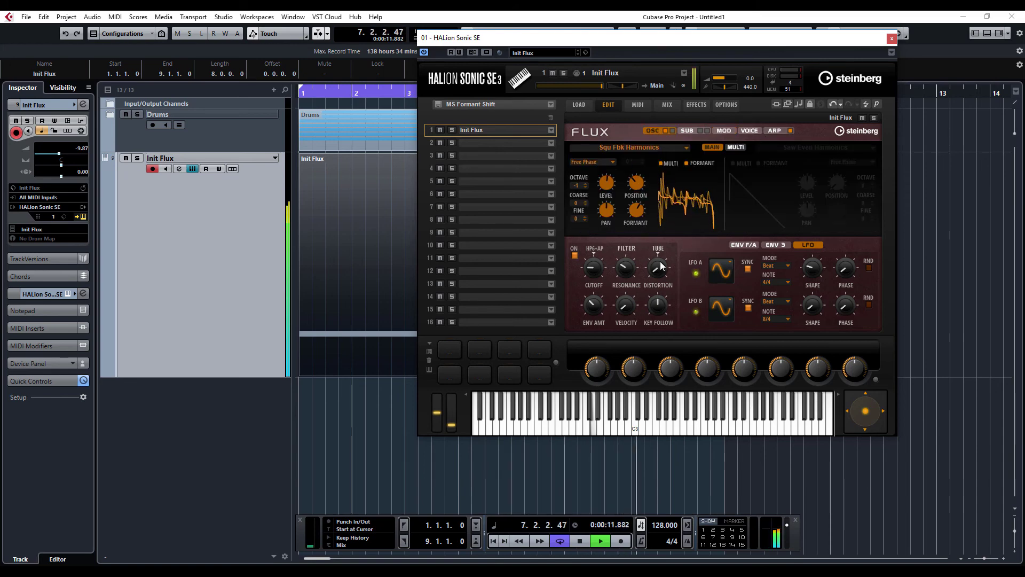
pyautogui.moveTo(626, 267); pyautogui.dragTo(638, 235)
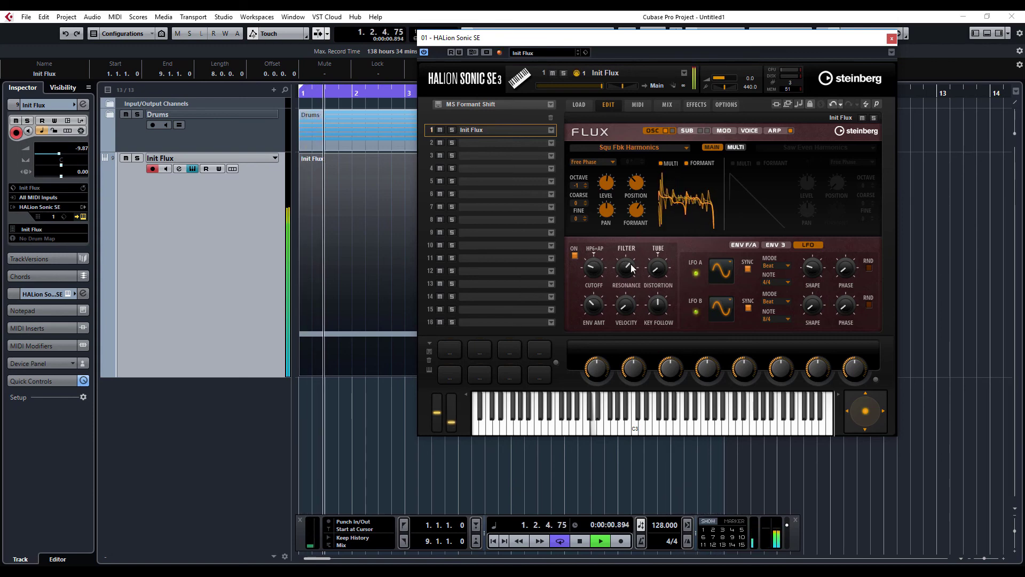
pyautogui.moveTo(630, 278)
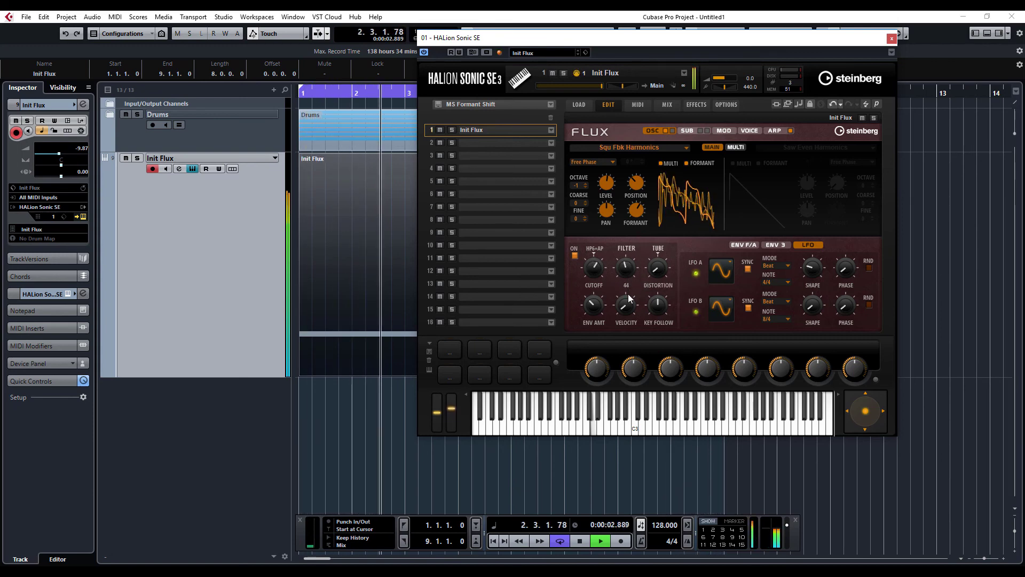
pyautogui.moveTo(631, 309)
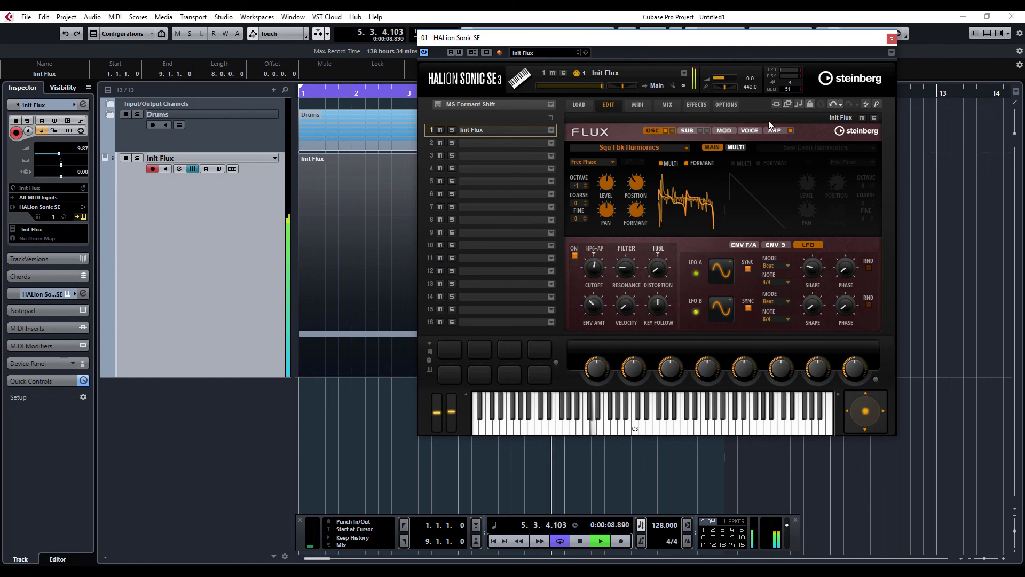
# - Set the Arp Controller 1 depth on Resonance to 38.10 with the Drums track muted, and stop playback
pyautogui.click(724, 131)
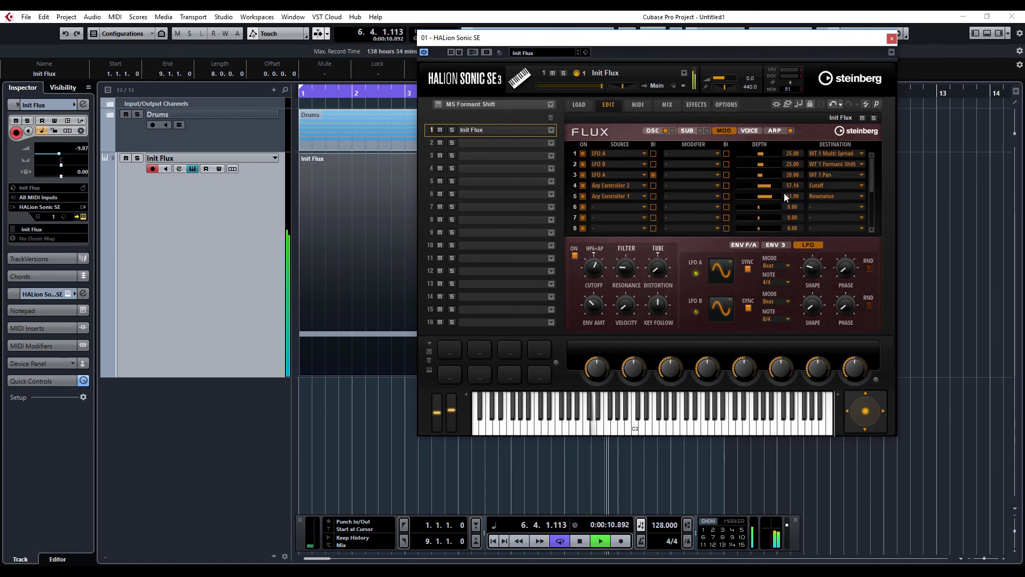
pyautogui.click(765, 194)
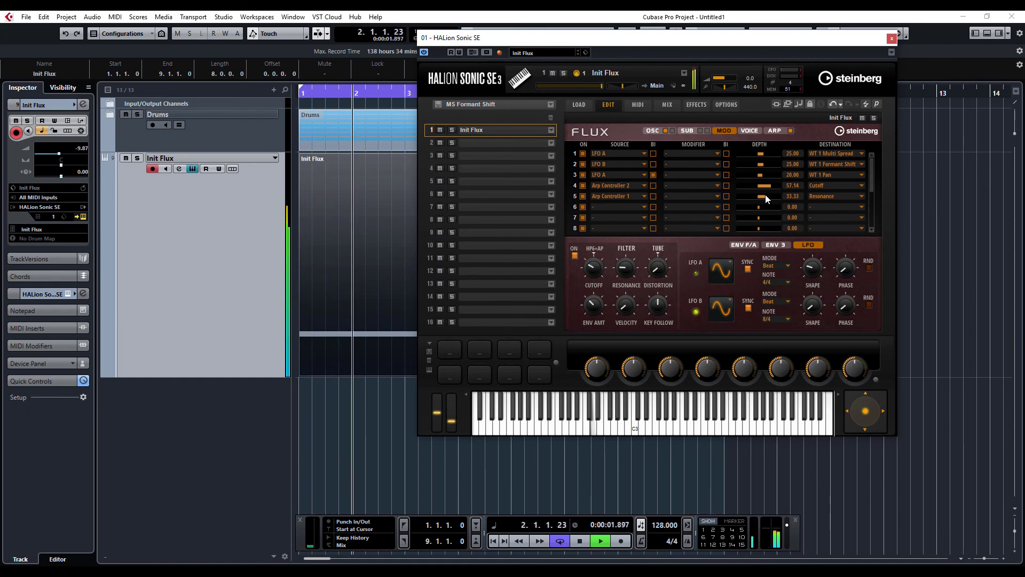
pyautogui.click(126, 113)
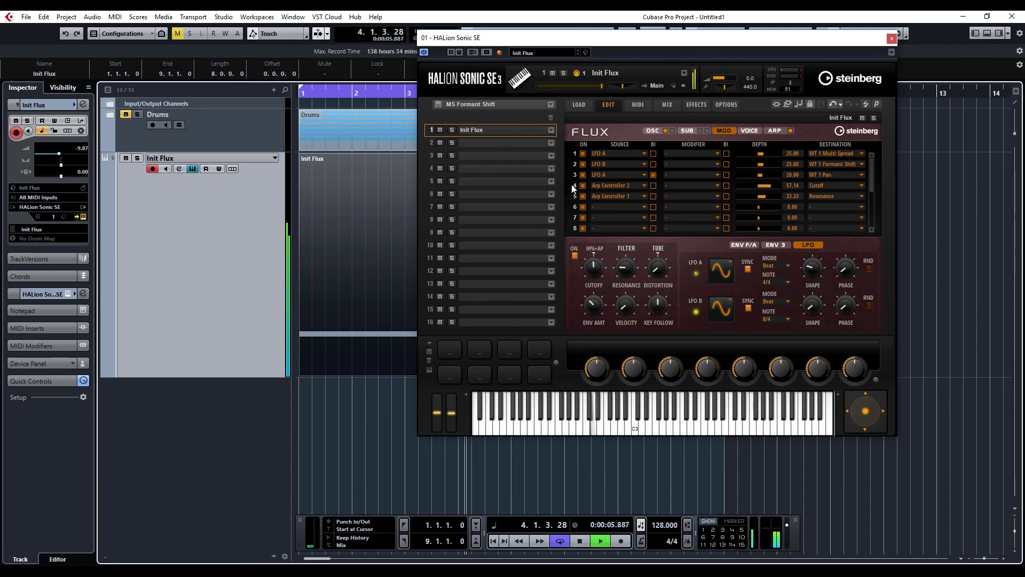
pyautogui.moveTo(766, 198); pyautogui.dragTo(767, 197)
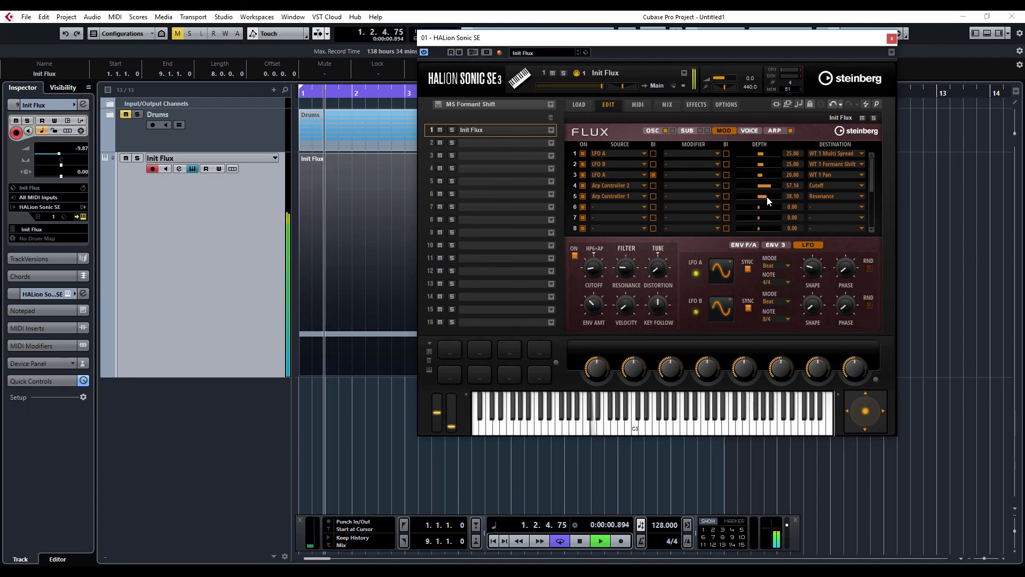
pyautogui.press('space')
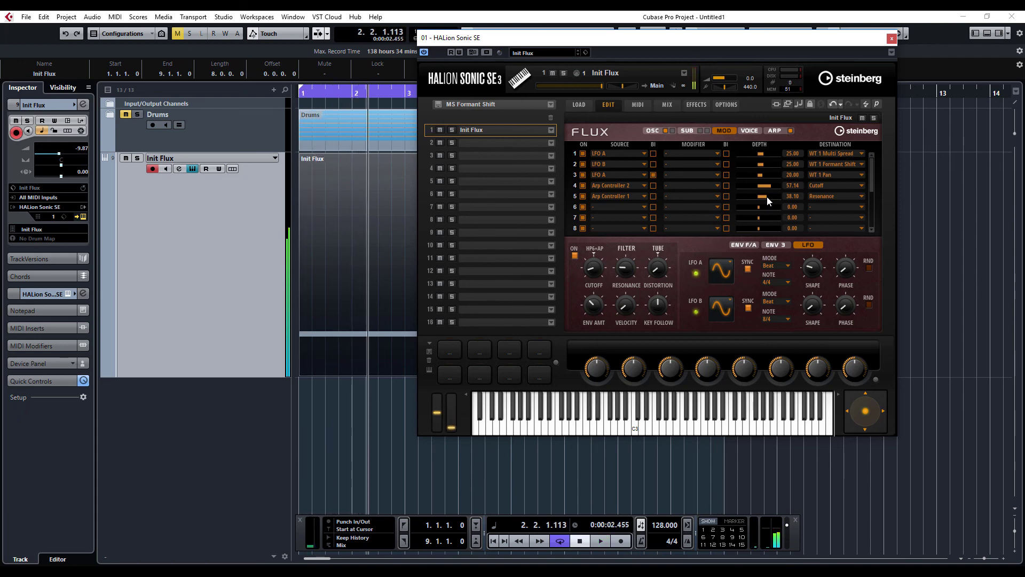